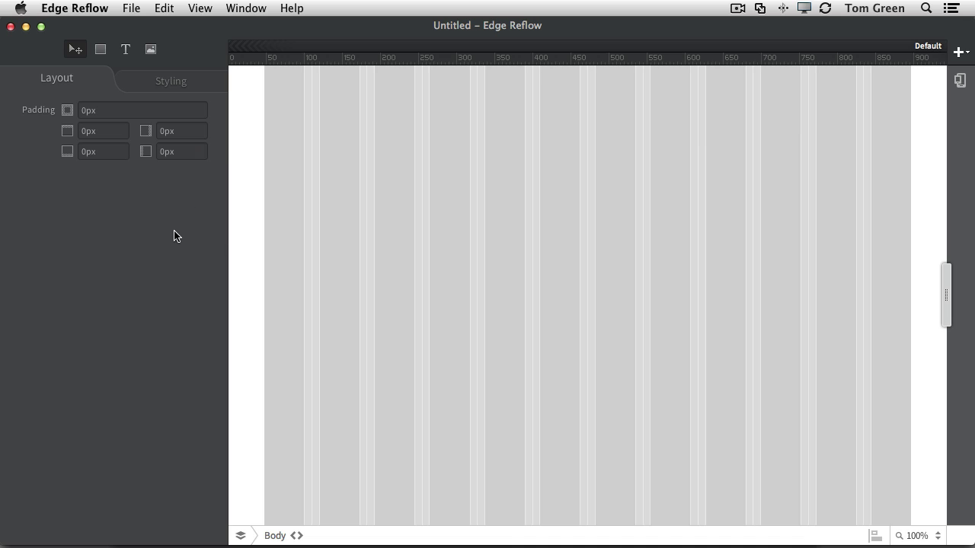
- Set the body background image to Paper.jpg with No Repeat and cover scaling
{"action": "left_click", "coordinate": [183, 87]}
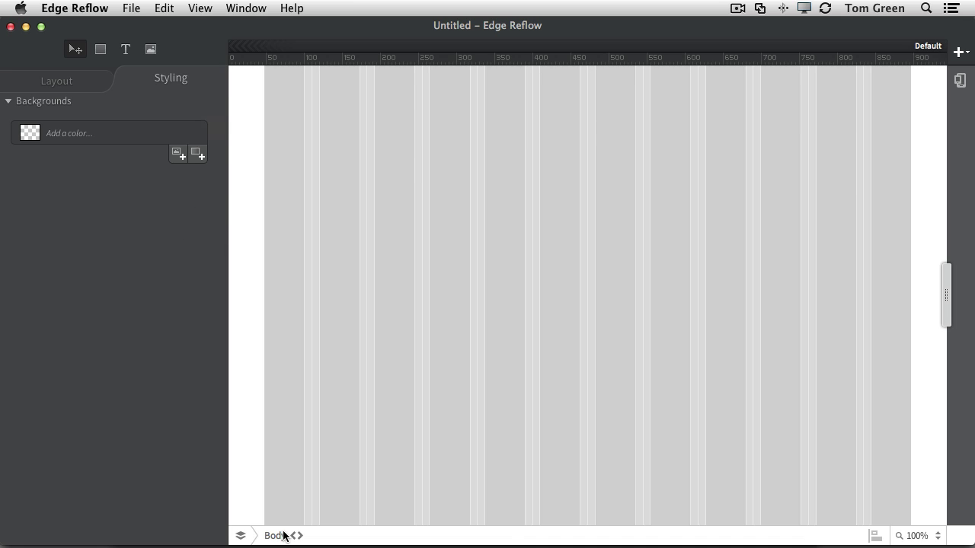
{"action": "left_click", "coordinate": [177, 156]}
{"action": "left_click", "coordinate": [108, 205]}
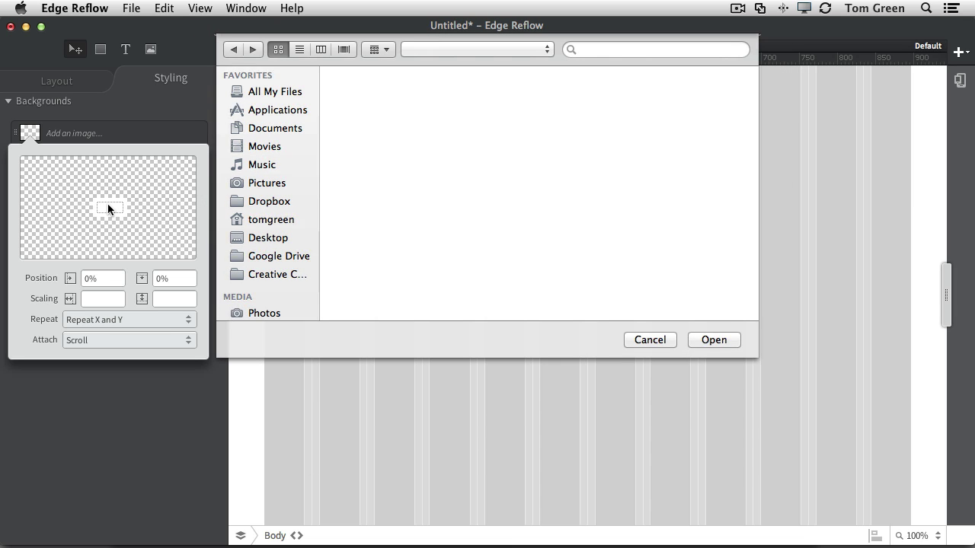
{"action": "left_click", "coordinate": [587, 110]}
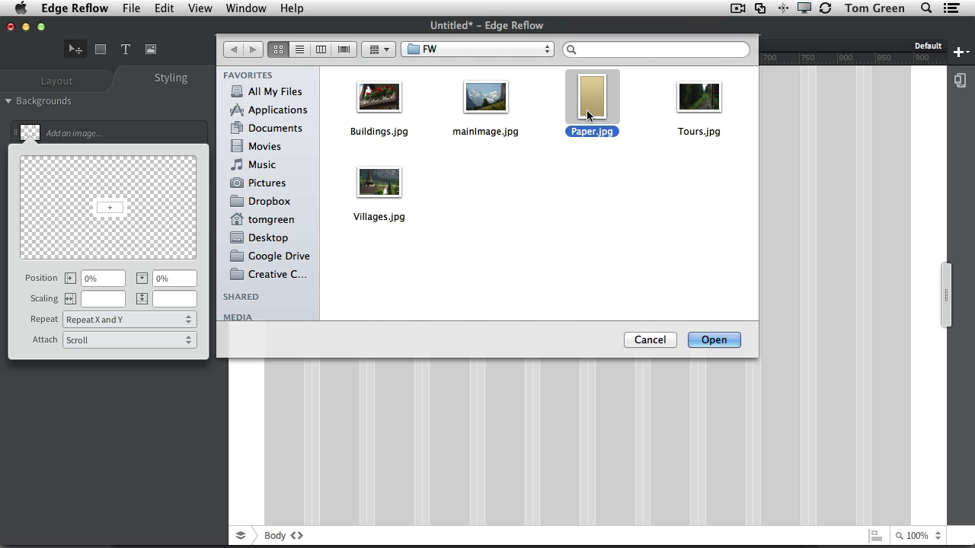
{"action": "left_click", "coordinate": [715, 341]}
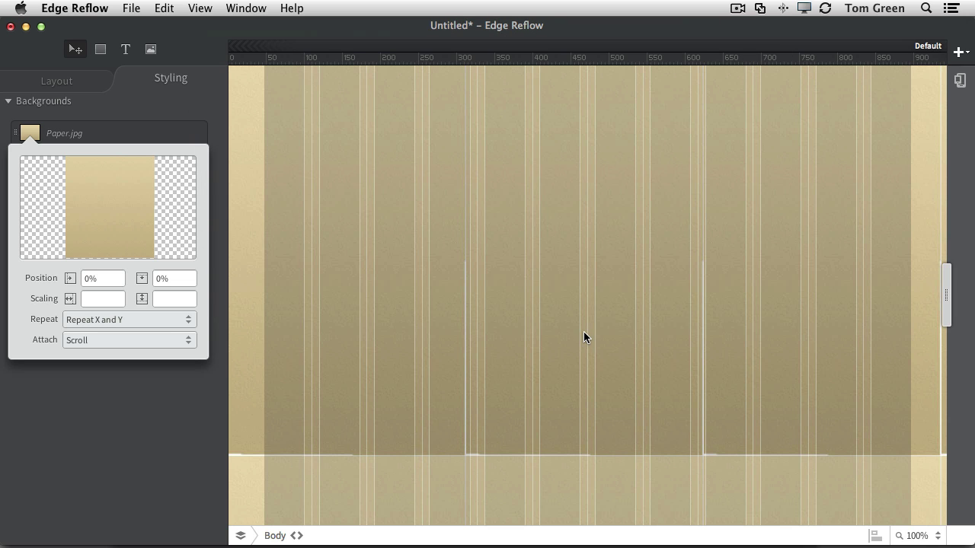
{"action": "left_click", "coordinate": [100, 320]}
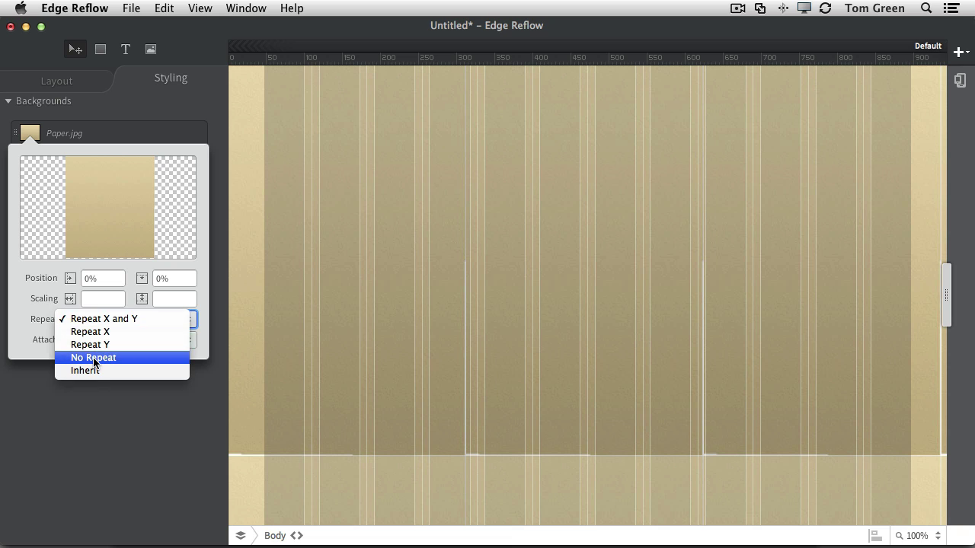
{"action": "left_click", "coordinate": [93, 358]}
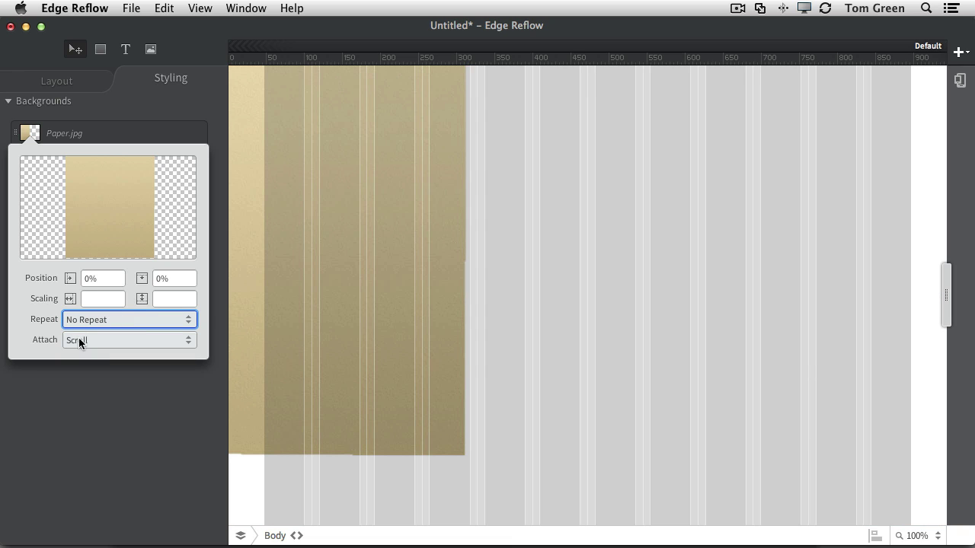
{"action": "left_click", "coordinate": [116, 300]}
{"action": "left_click", "coordinate": [130, 352]}
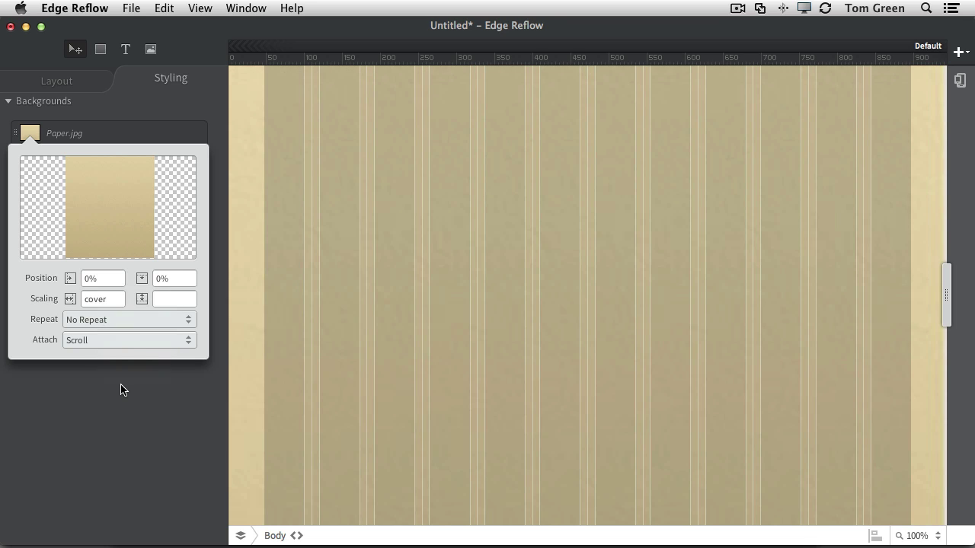
- Zoom the canvas to 67% and widen the page preview to about 1350 pixels
{"action": "left_click", "coordinate": [122, 387]}
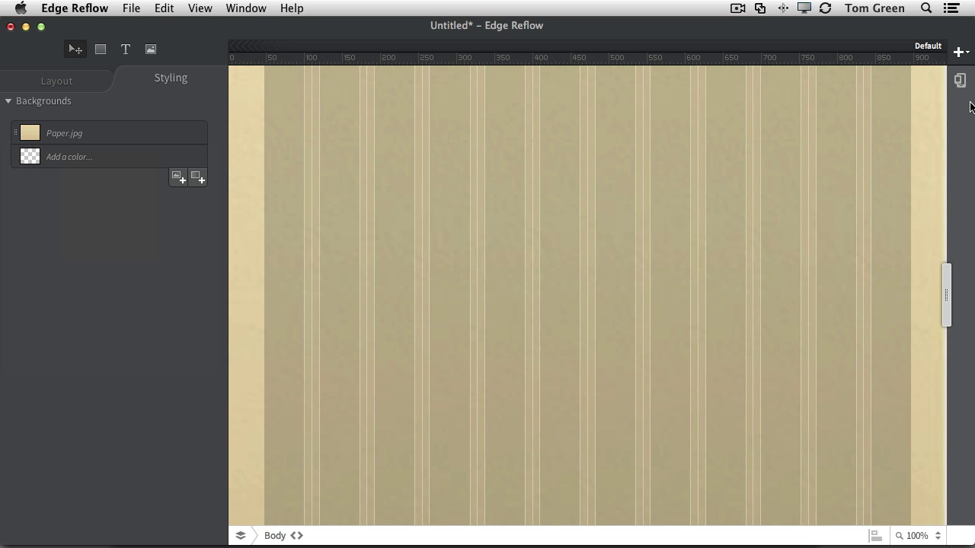
{"action": "left_click", "coordinate": [936, 535]}
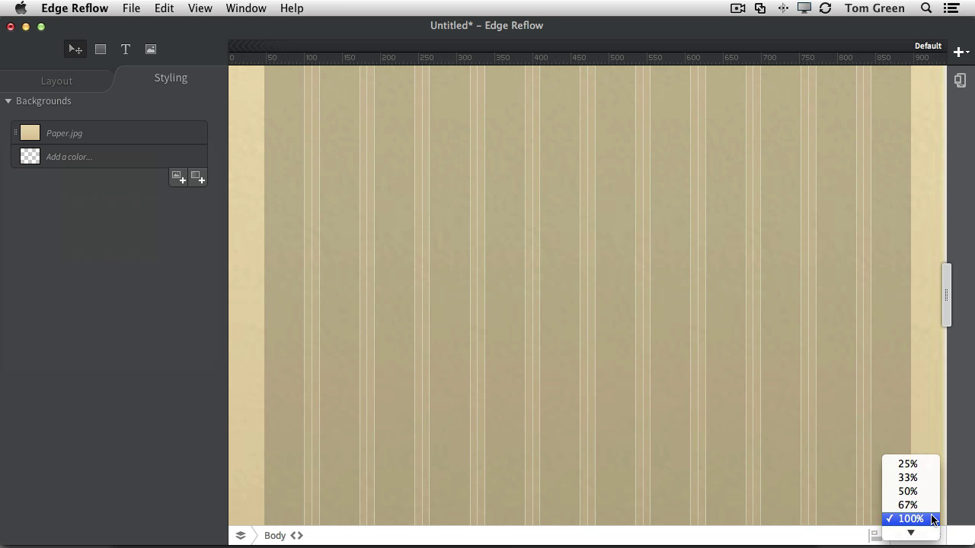
{"action": "left_click", "coordinate": [929, 505]}
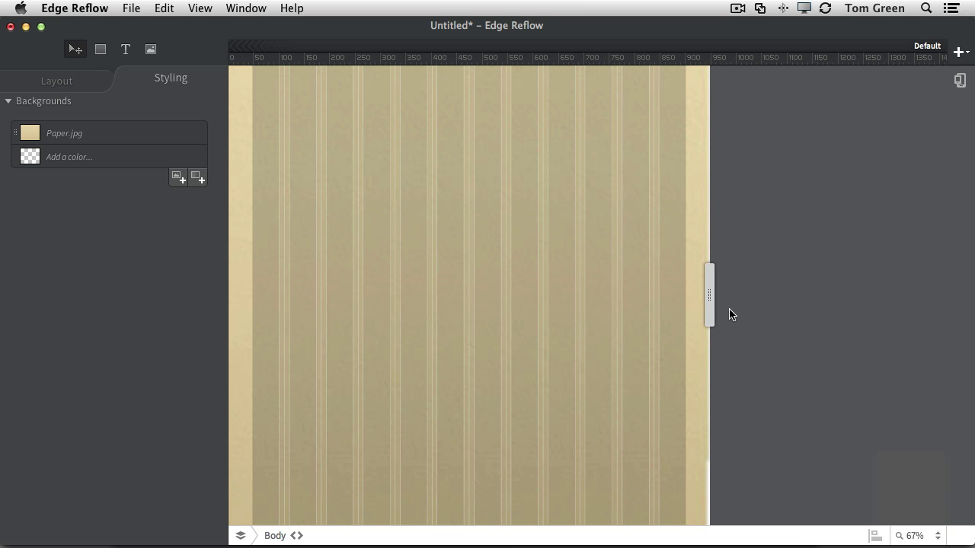
{"action": "left_click_drag", "start_coordinate": [710, 297], "coordinate": [972, 376]}
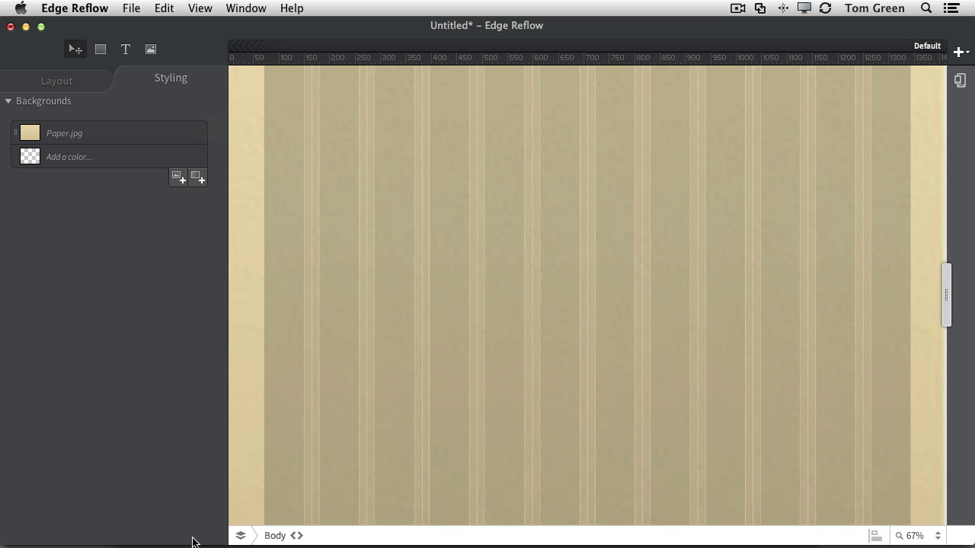
- Select the Container and set its background colour to rgb(238, 238, 238)
{"action": "left_click", "coordinate": [241, 537]}
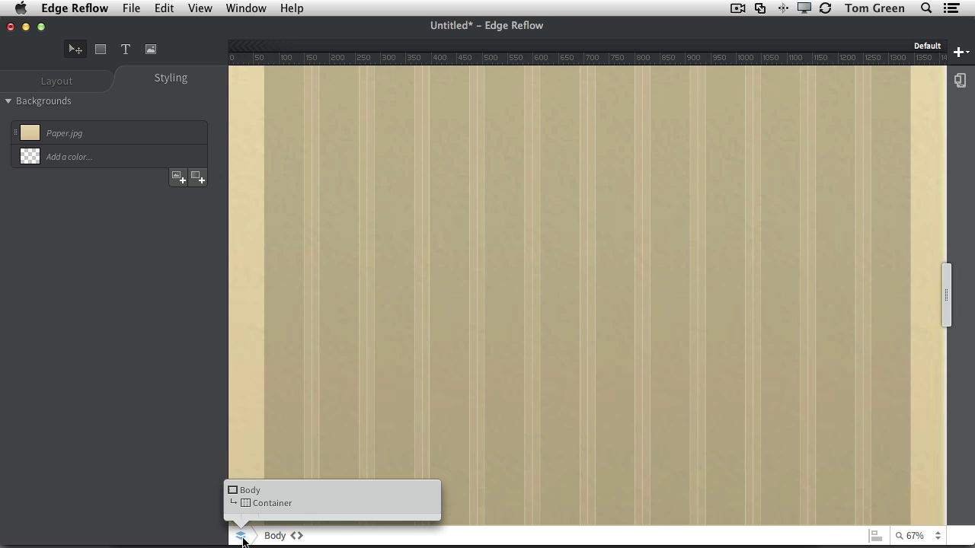
{"action": "left_click", "coordinate": [258, 504]}
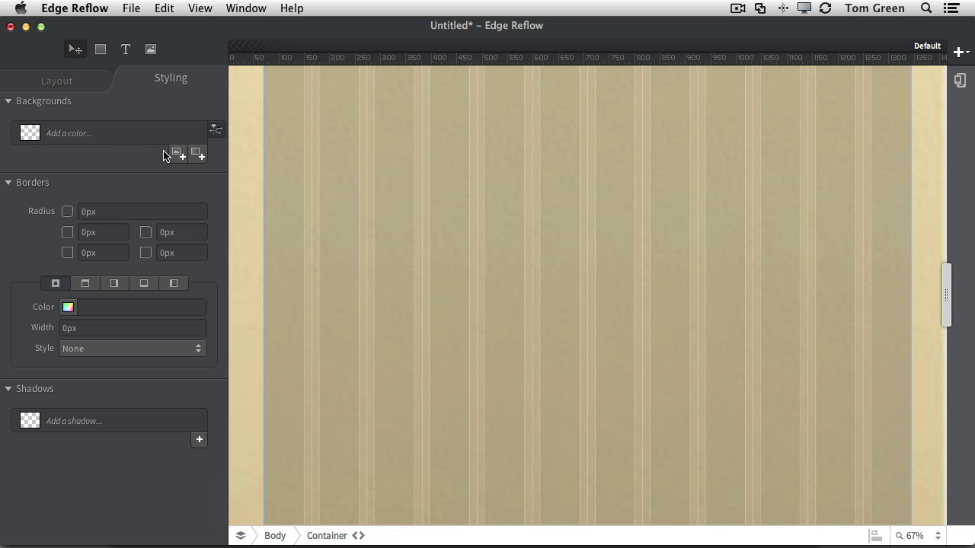
{"action": "left_click", "coordinate": [29, 133]}
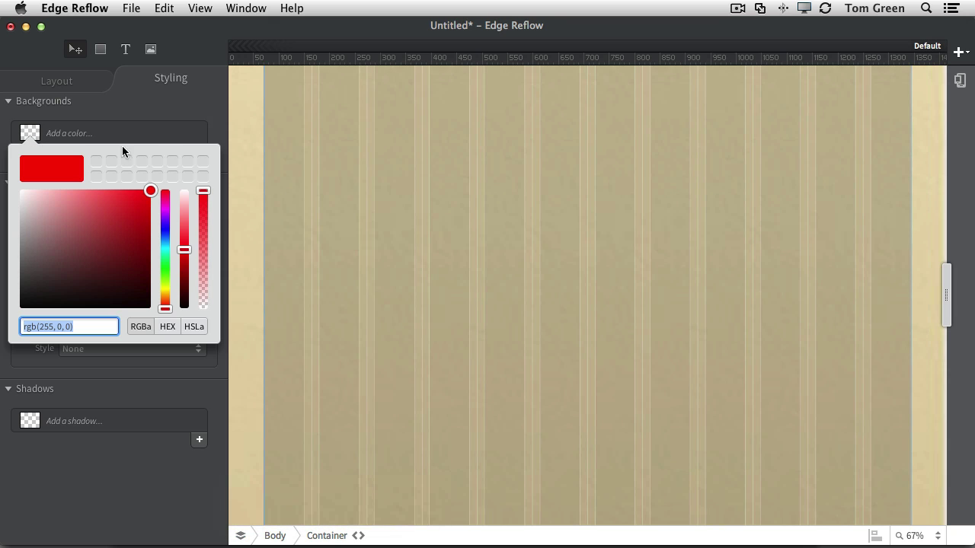
{"action": "left_click", "coordinate": [69, 327]}
{"action": "left_click_drag", "start_coordinate": [69, 326], "coordinate": [37, 325]}
{"action": "key", "text": "BackSpace"}
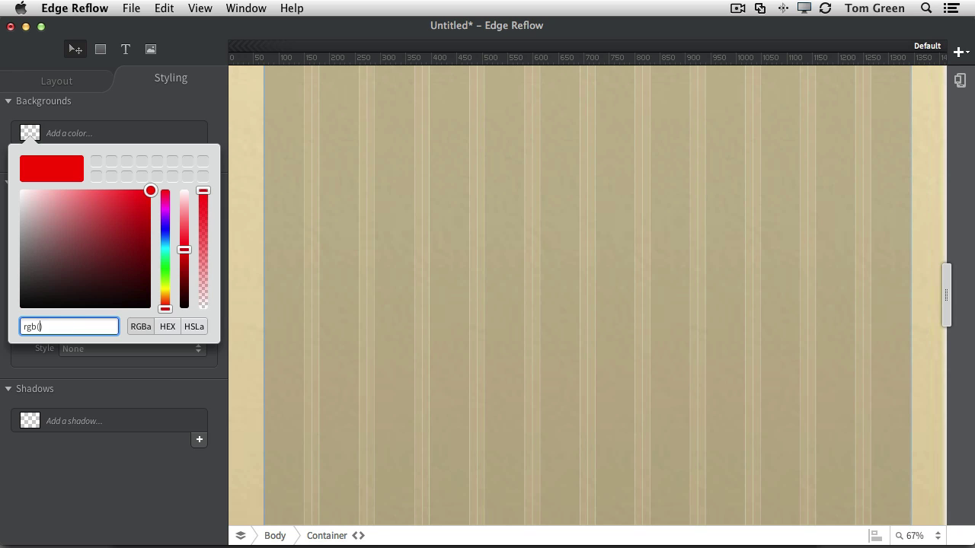
{"action": "type", "text": "238, 238, 2)38"}
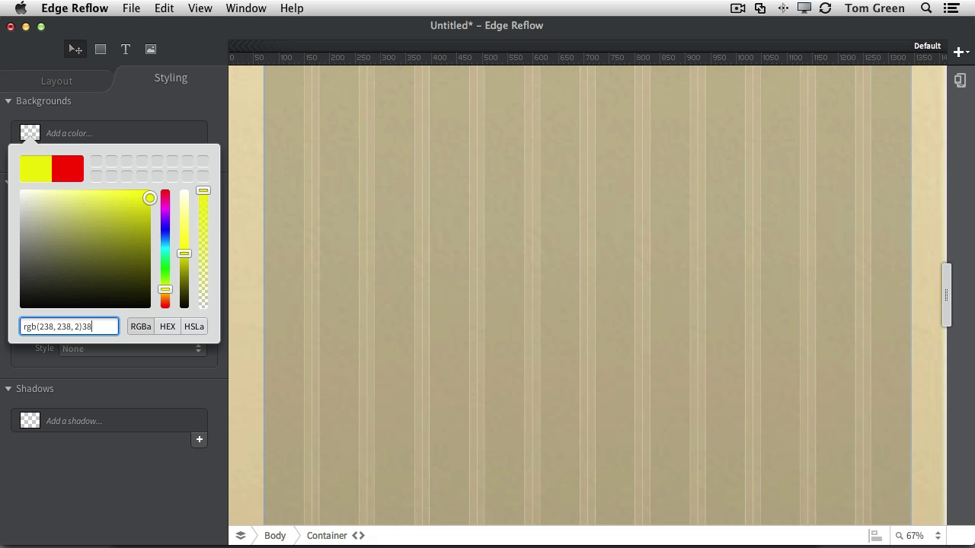
{"action": "key", "text": "Left"}
{"action": "key", "text": "Left"}
{"action": "key", "text": "BackSpace"}
{"action": "type", "text": ")"}
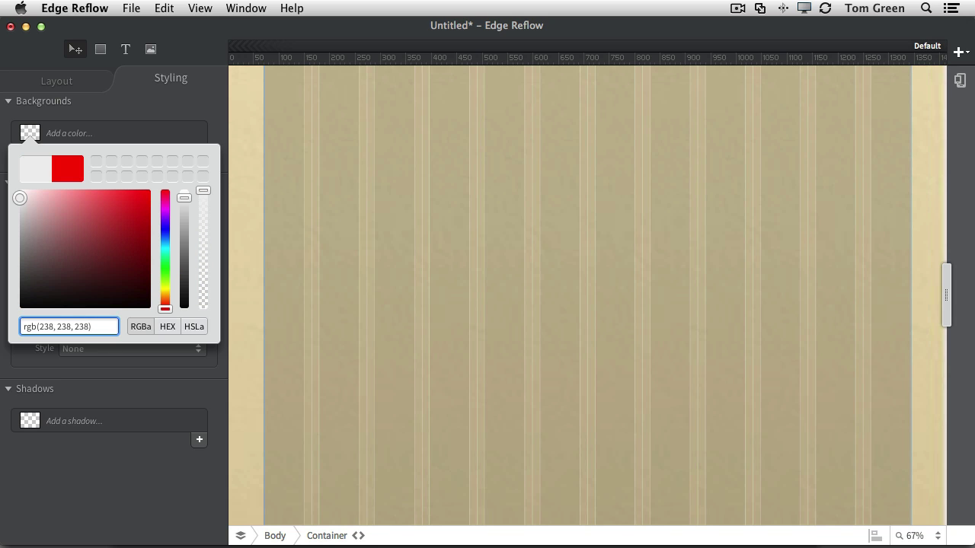
{"action": "key", "text": "Return"}
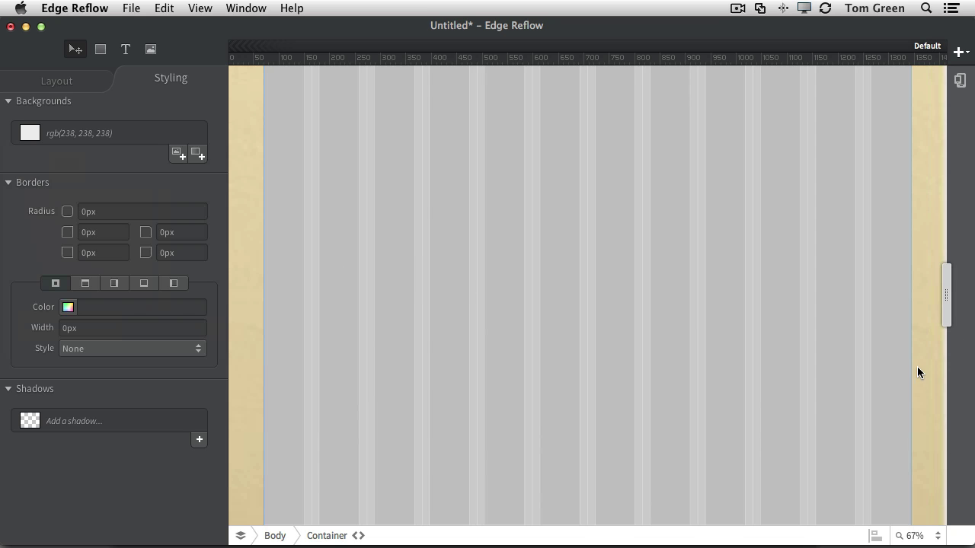
- Narrow the preview slightly and inspect the Container's generated CSS
{"action": "left_click_drag", "start_coordinate": [953, 288], "coordinate": [946, 318]}
{"action": "left_click", "coordinate": [358, 536]}
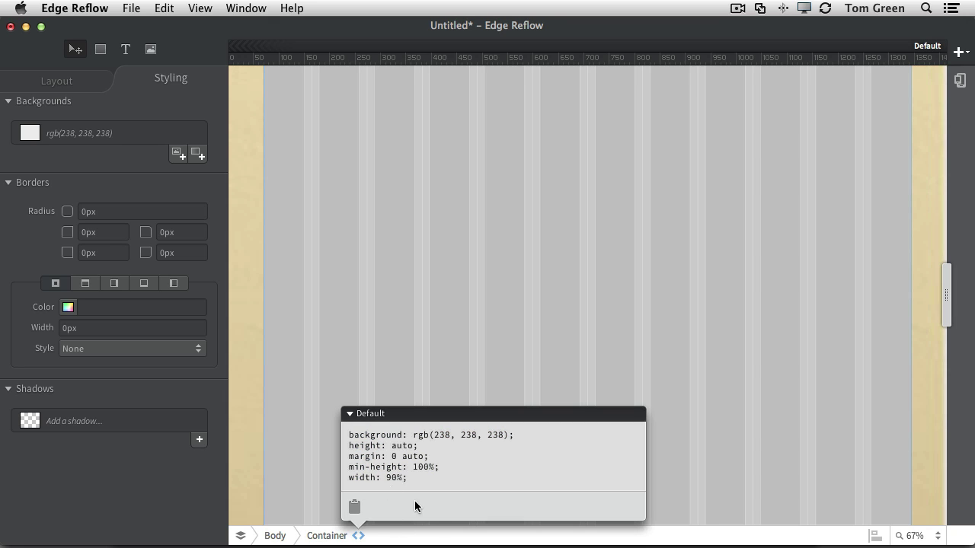
{"action": "left_click", "coordinate": [245, 463]}
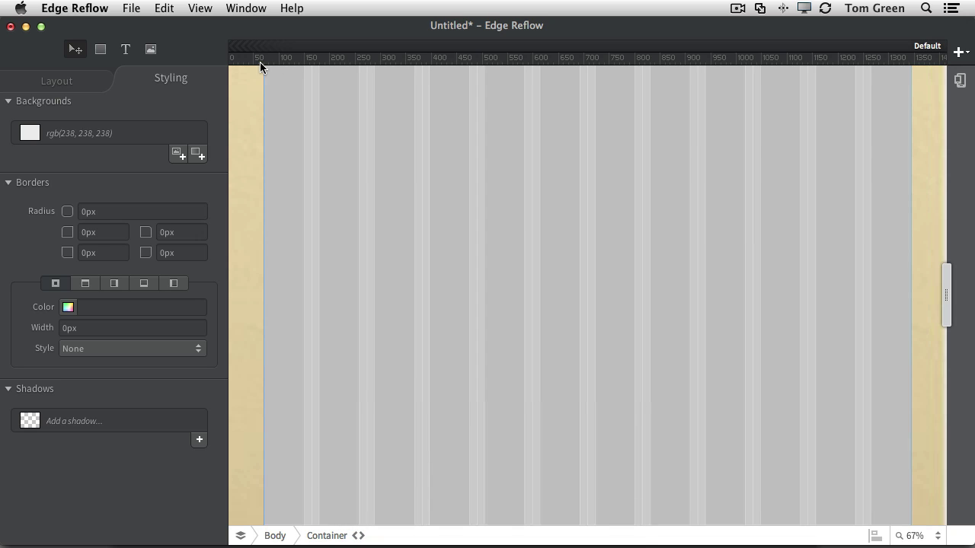
- Change the Container's Layout size from 90% to 1200px
{"action": "left_click", "coordinate": [69, 85]}
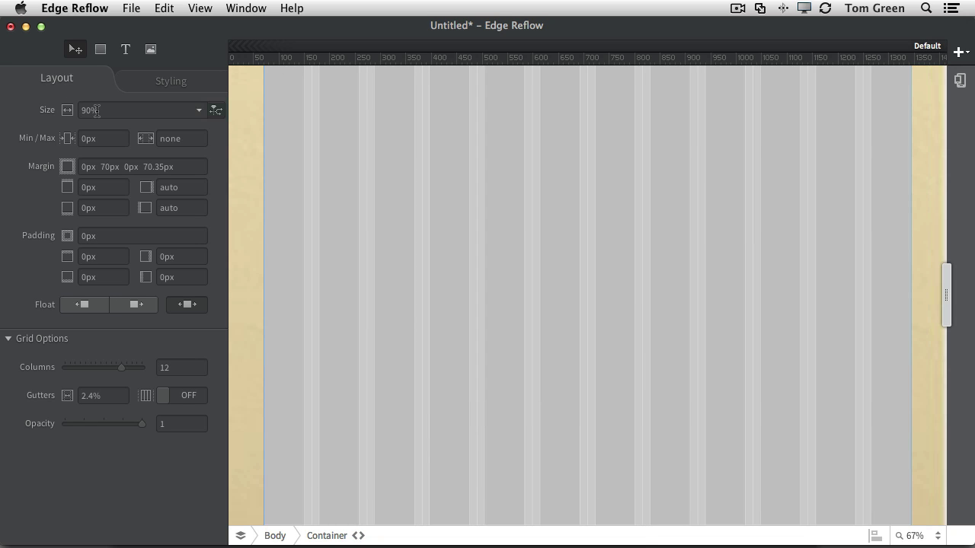
{"action": "left_click", "coordinate": [116, 112]}
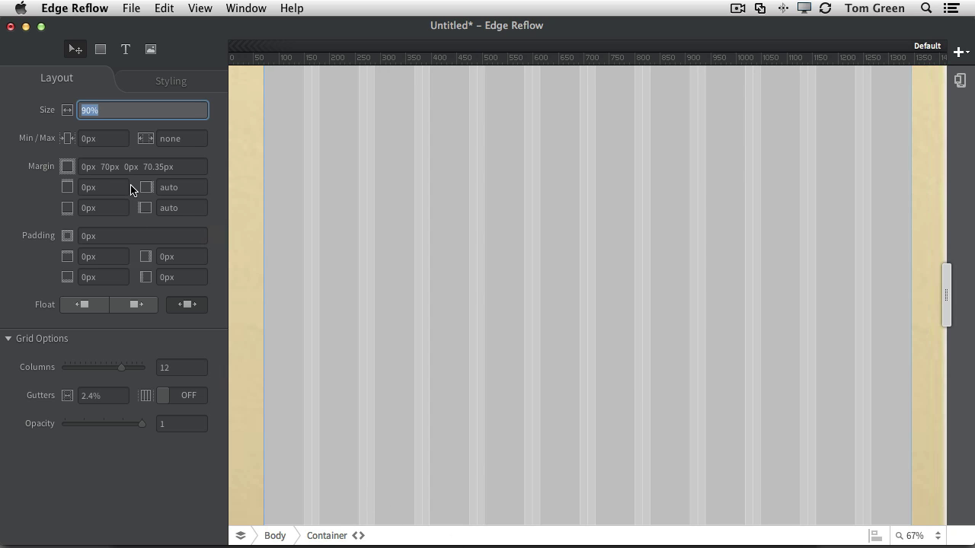
{"action": "type", "text": "1200px"}
{"action": "key", "text": "Return"}
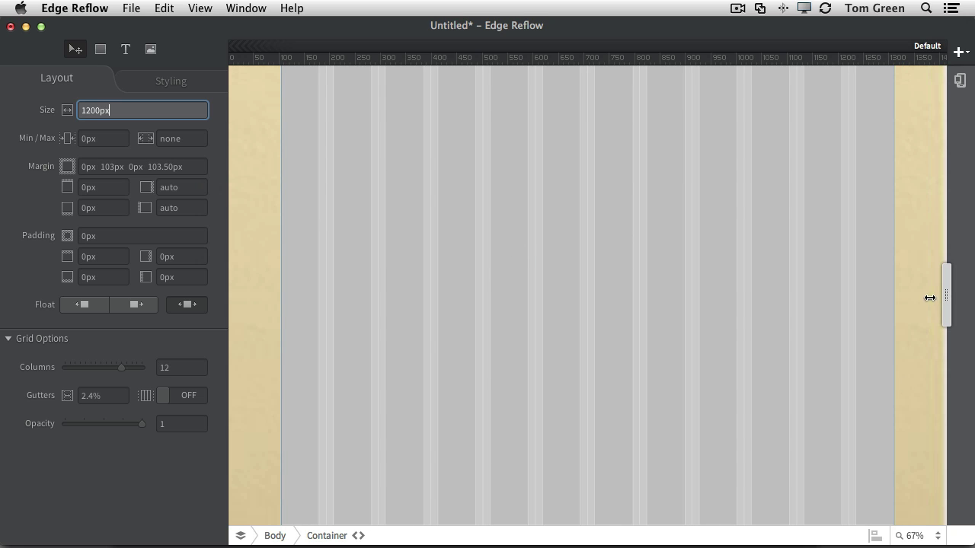
- Check the generated CSS for the new 1200px width rule
{"action": "left_click", "coordinate": [358, 536]}
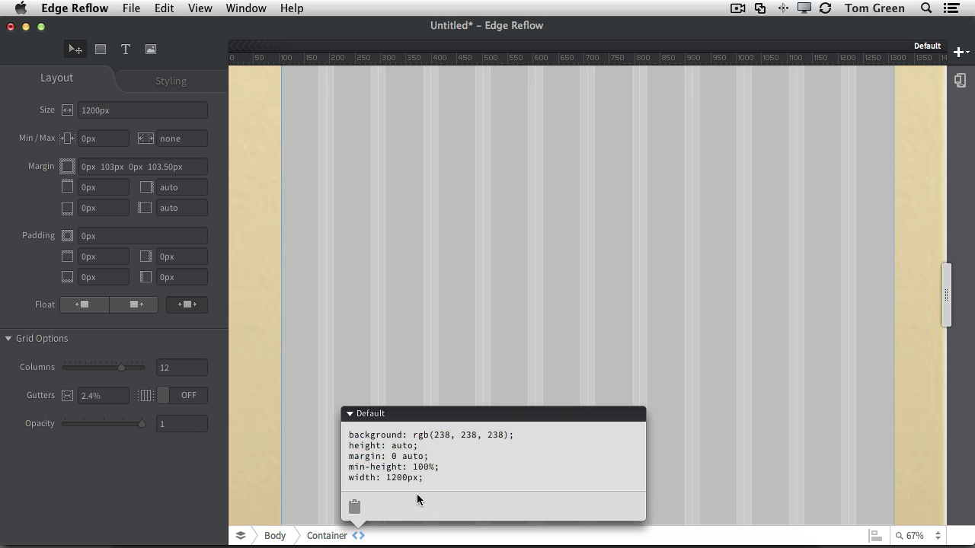
{"action": "mouse_move", "coordinate": [379, 478]}
{"action": "left_click_drag", "start_coordinate": [443, 482], "coordinate": [363, 480]}
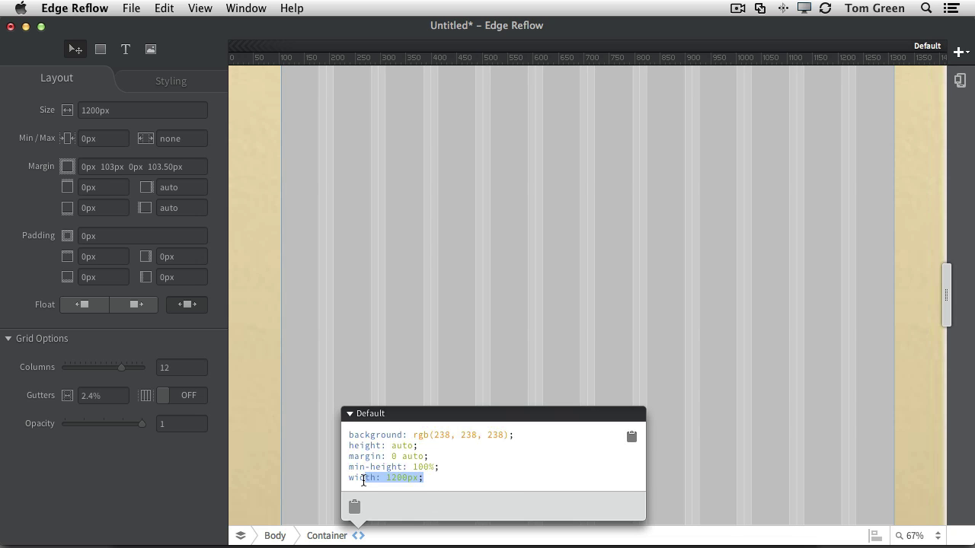
{"action": "left_click", "coordinate": [674, 464]}
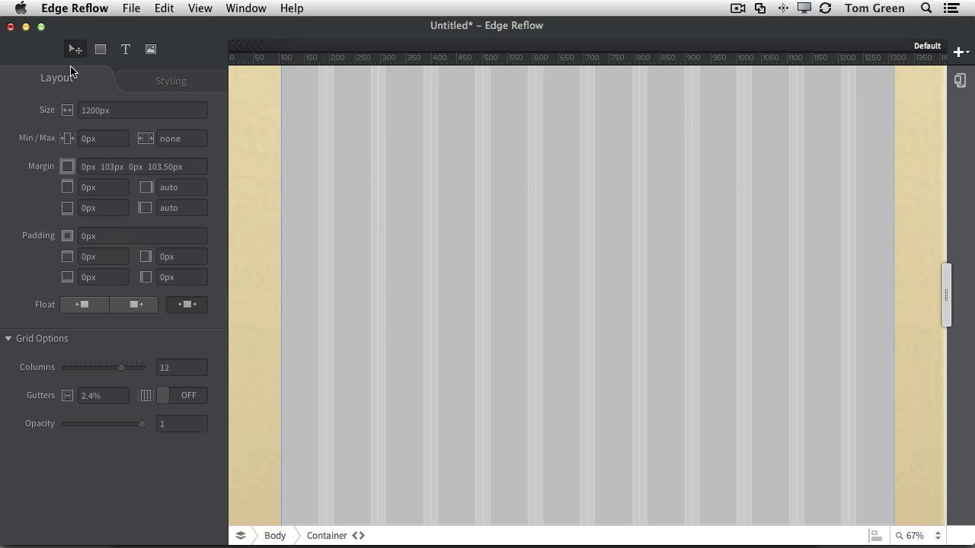
- Draw a large box across most of the Container
{"action": "left_click", "coordinate": [102, 52]}
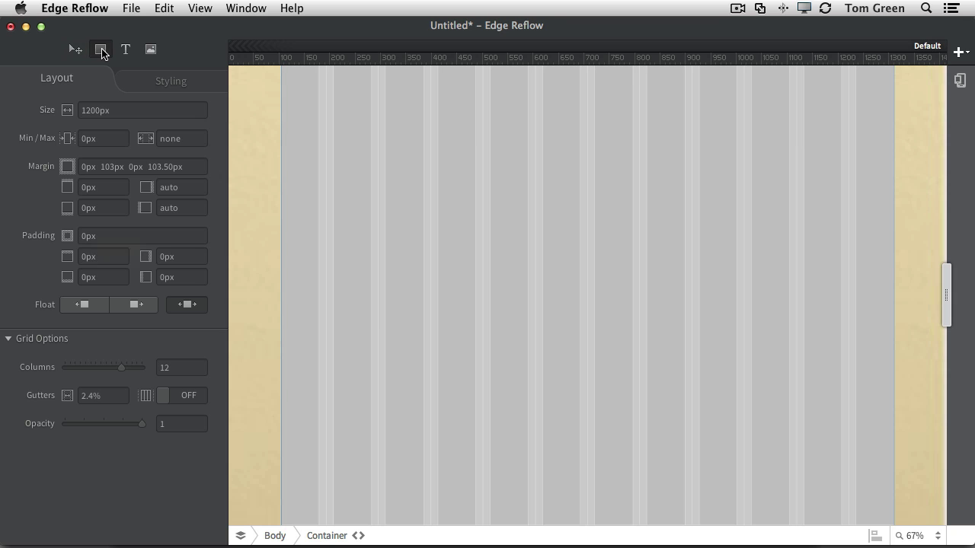
{"action": "left_click", "coordinate": [294, 93]}
{"action": "left_click_drag", "start_coordinate": [329, 201], "coordinate": [824, 517]}
{"action": "scroll", "coordinate": [864, 476], "scroll_direction": "down", "scroll_amount": 3}
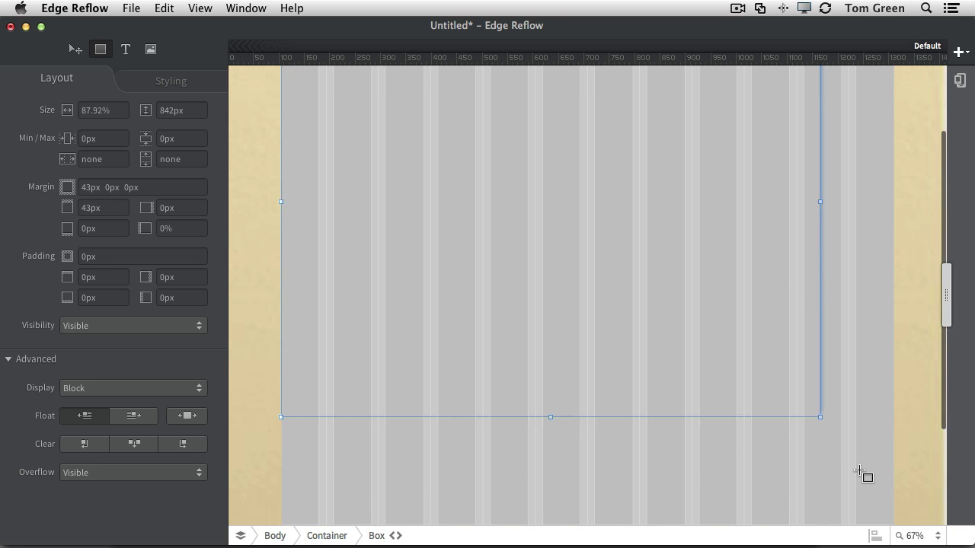
- Insert mainImage.jpg and move the mountain photo into the new box
{"action": "left_click", "coordinate": [152, 51]}
{"action": "left_click", "coordinate": [492, 115]}
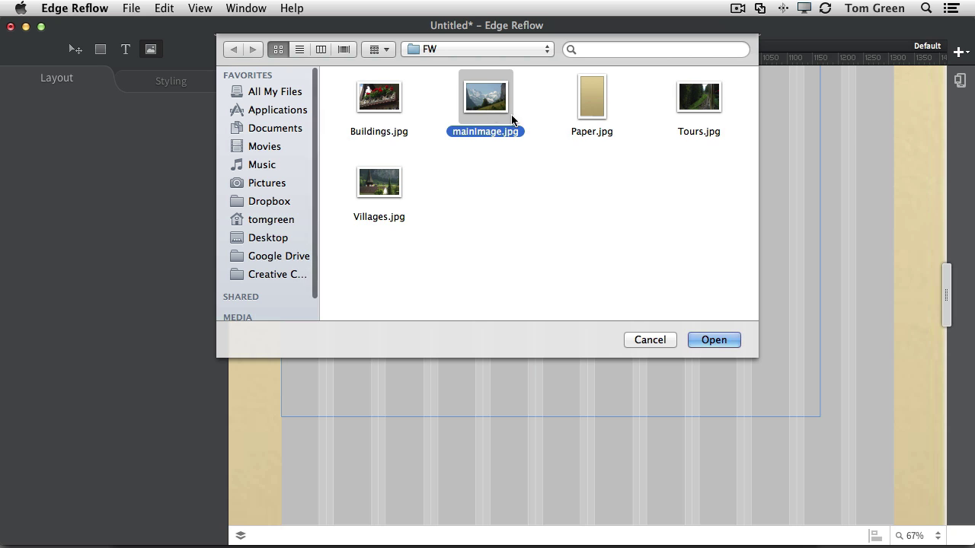
{"action": "left_click", "coordinate": [713, 341]}
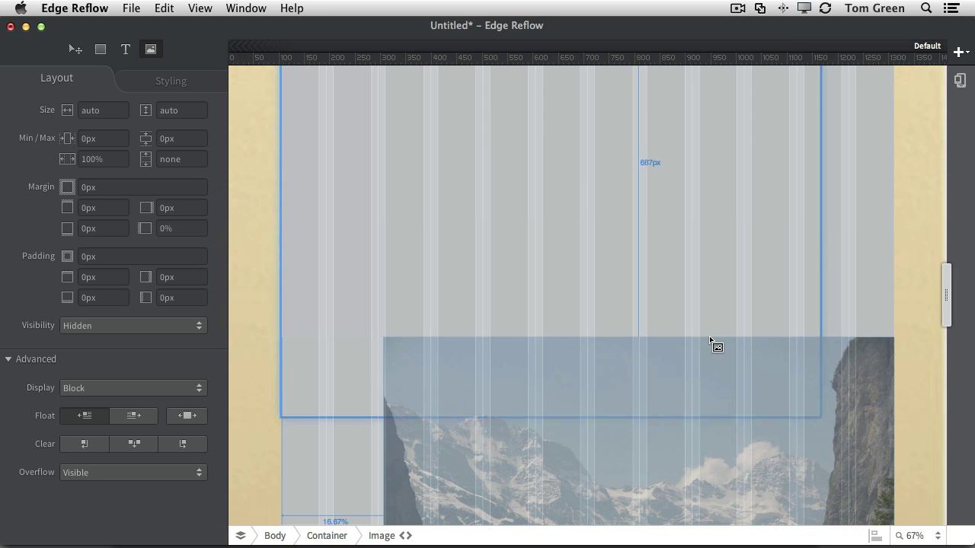
{"action": "left_click_drag", "start_coordinate": [605, 339], "coordinate": [291, 87]}
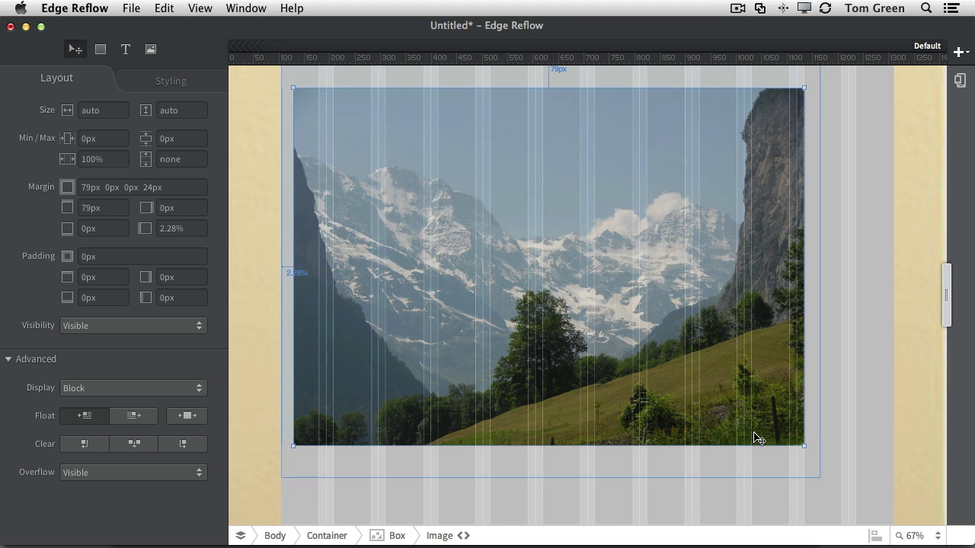
- Set the photo's margin to 0 so it sits in the box's top-left corner
{"action": "scroll", "coordinate": [778, 501], "scroll_direction": "up", "scroll_amount": 2}
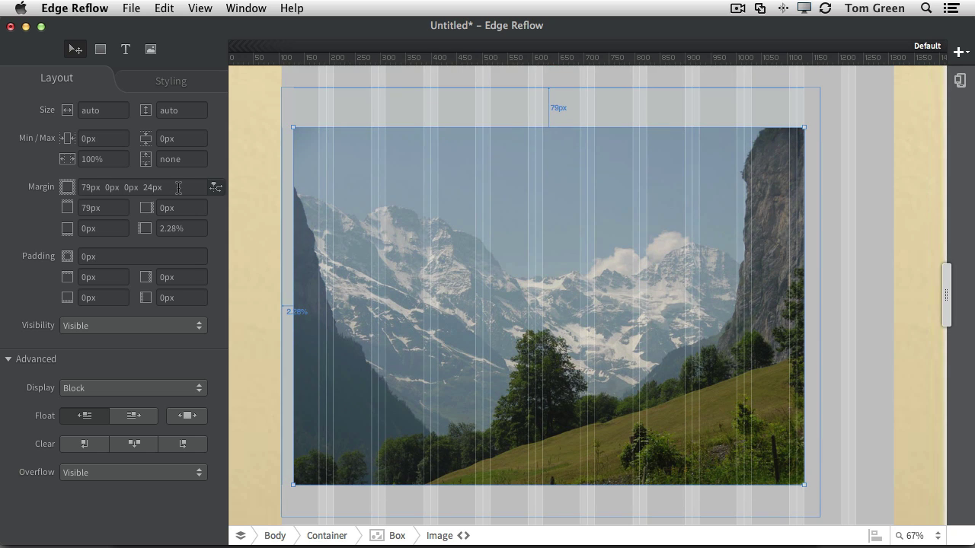
{"action": "left_click", "coordinate": [131, 187]}
{"action": "type", "text": "0"}
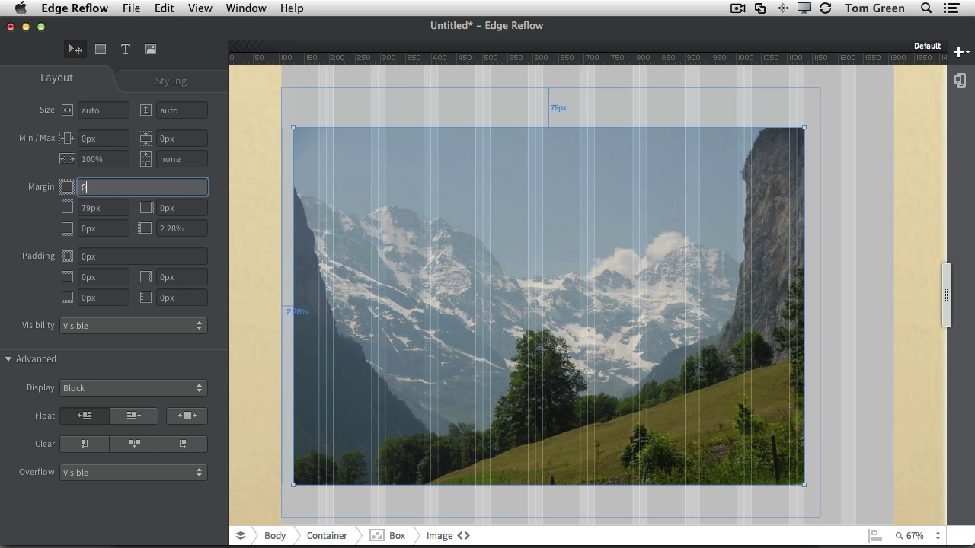
{"action": "key", "text": "Return"}
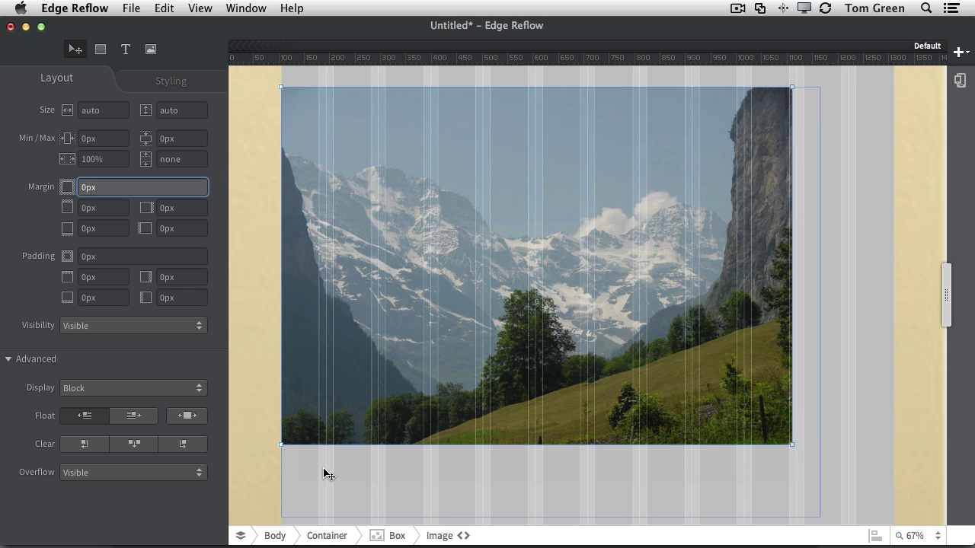
- Add a text box below the photo reading 'This is some text to go with this image.'
{"action": "left_click", "coordinate": [126, 48]}
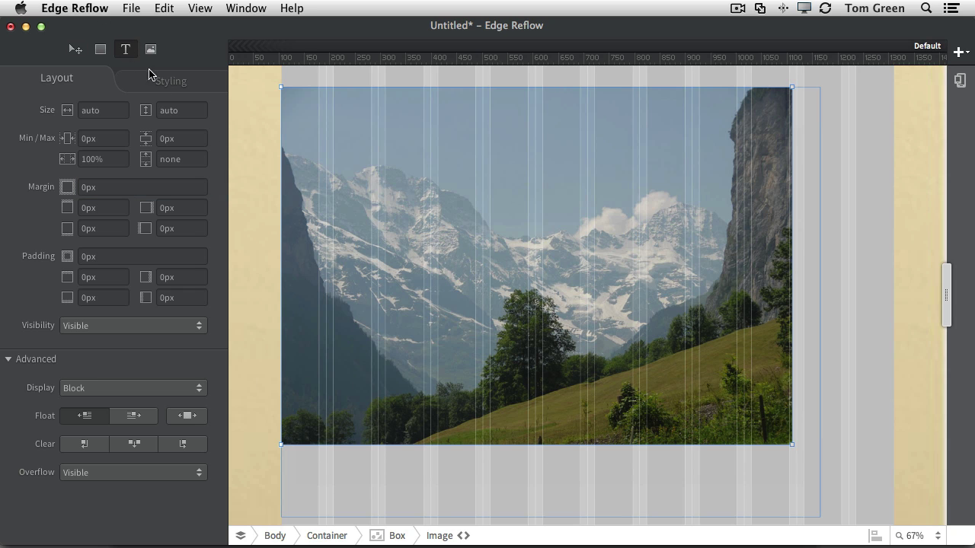
{"action": "left_click_drag", "start_coordinate": [294, 477], "coordinate": [686, 496]}
{"action": "type", "text": "Th"}
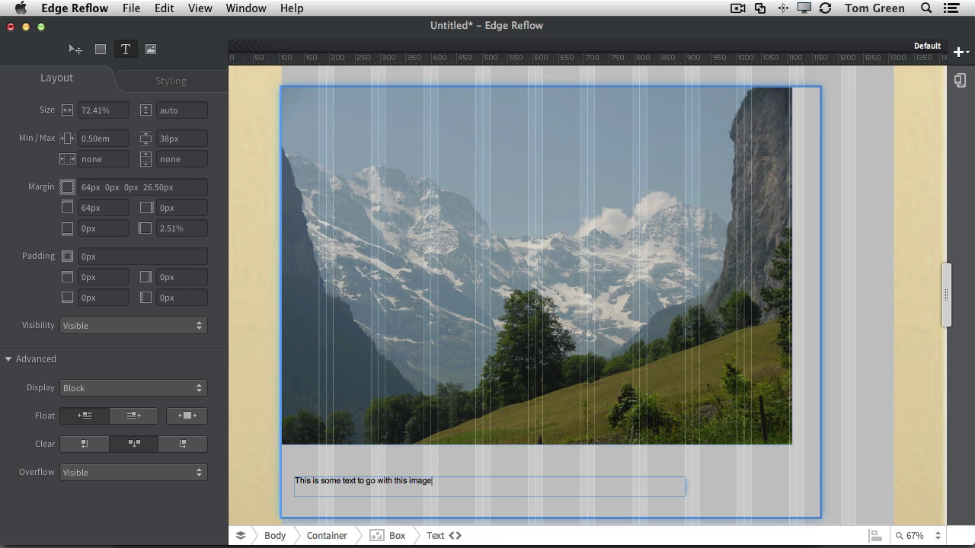
{"action": "type", "text": "."}
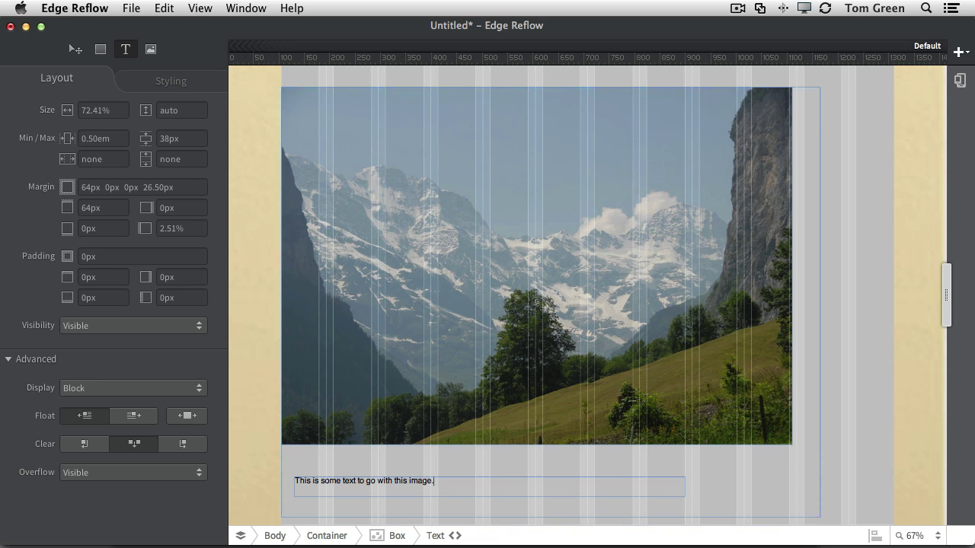
{"action": "left_click_drag", "start_coordinate": [437, 482], "coordinate": [237, 474]}
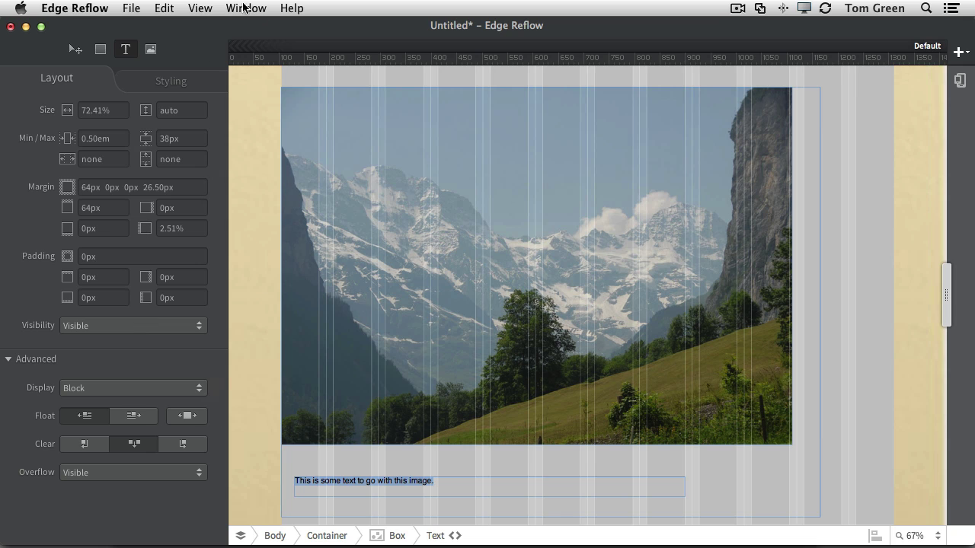
- Set the caption's text colour to the light grey swatch
{"action": "left_click", "coordinate": [176, 82]}
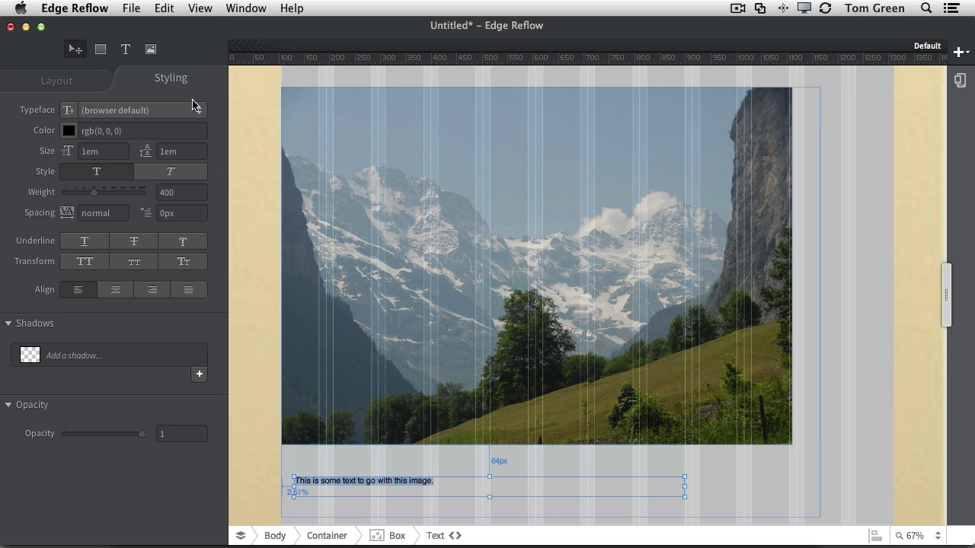
{"action": "left_click", "coordinate": [69, 131]}
{"action": "left_click", "coordinate": [96, 162]}
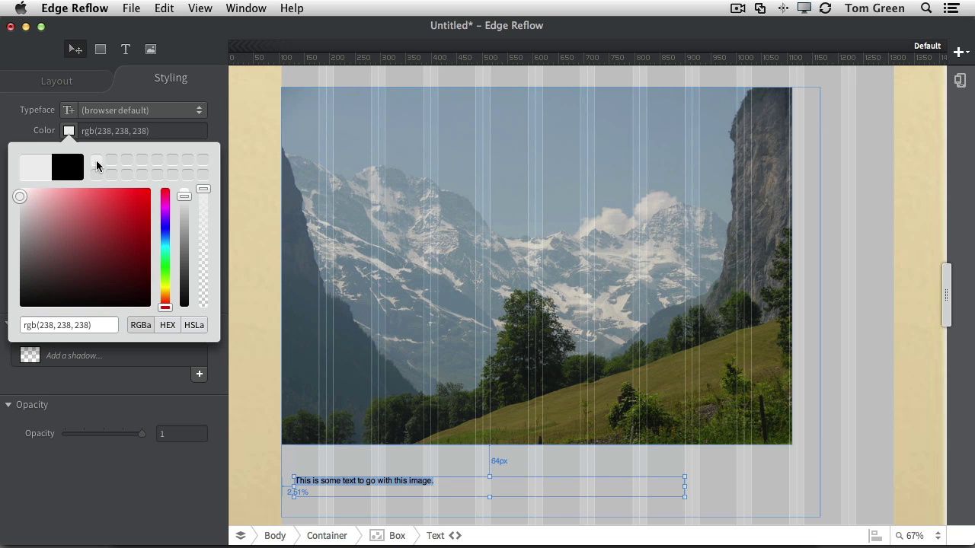
{"action": "left_click", "coordinate": [250, 404]}
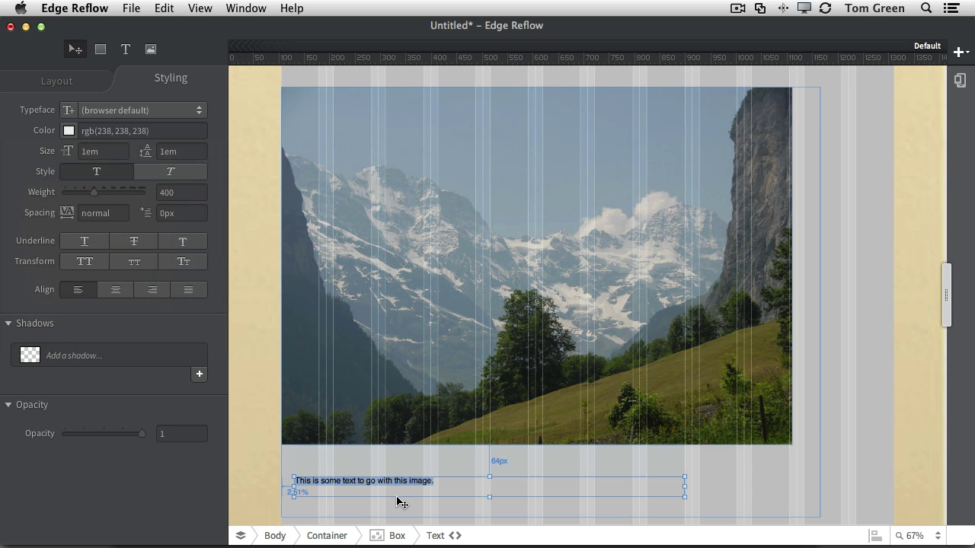
- Reselect the caption and highlight its full text to check the styling
{"action": "left_click", "coordinate": [807, 493]}
{"action": "left_click", "coordinate": [353, 488]}
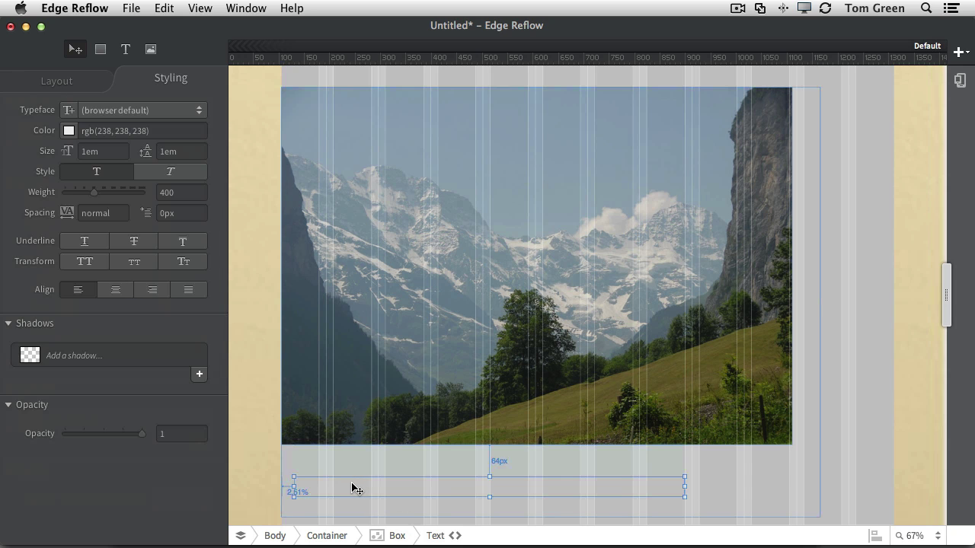
{"action": "double_click", "coordinate": [357, 484]}
{"action": "left_click_drag", "start_coordinate": [381, 484], "coordinate": [282, 481]}
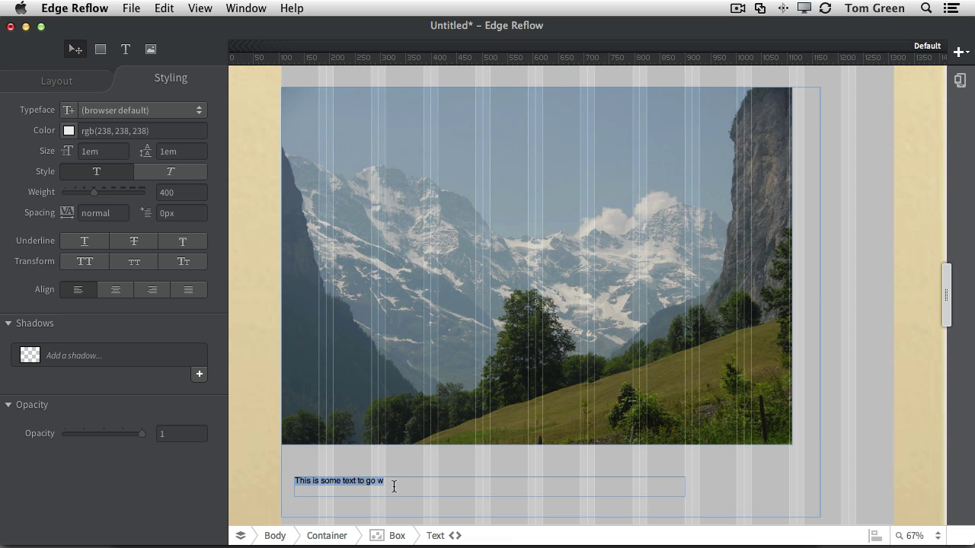
{"action": "key", "text": "BackSpace"}
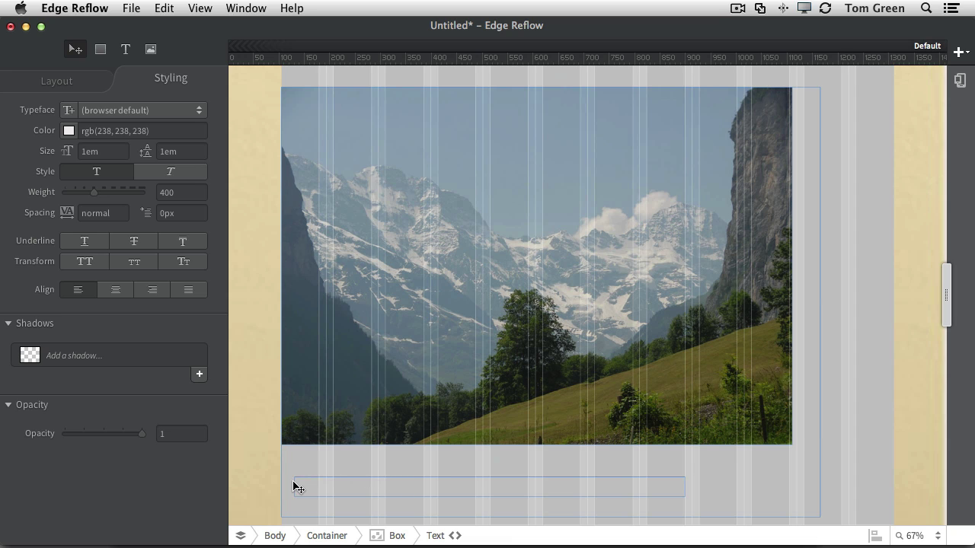
{"action": "left_click_drag", "start_coordinate": [297, 481], "coordinate": [583, 490]}
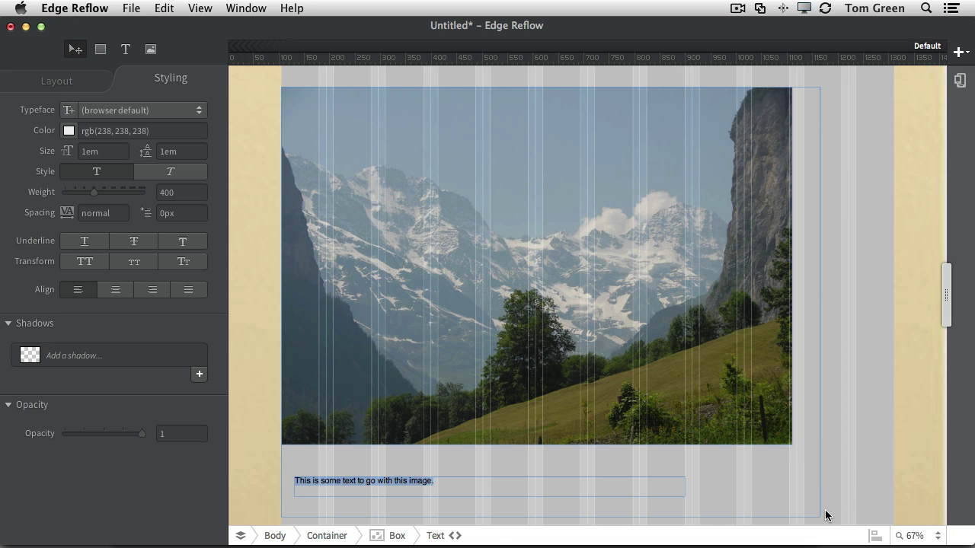
- Select the photo-and-caption group and give it background colour rgb(36, 36, 21)
{"action": "key", "text": "Delete"}
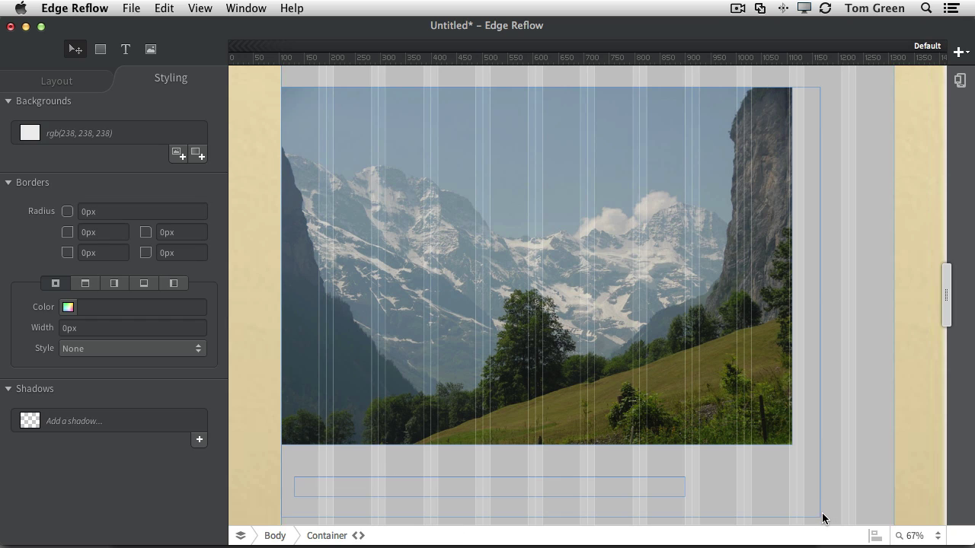
{"action": "left_click", "coordinate": [820, 519]}
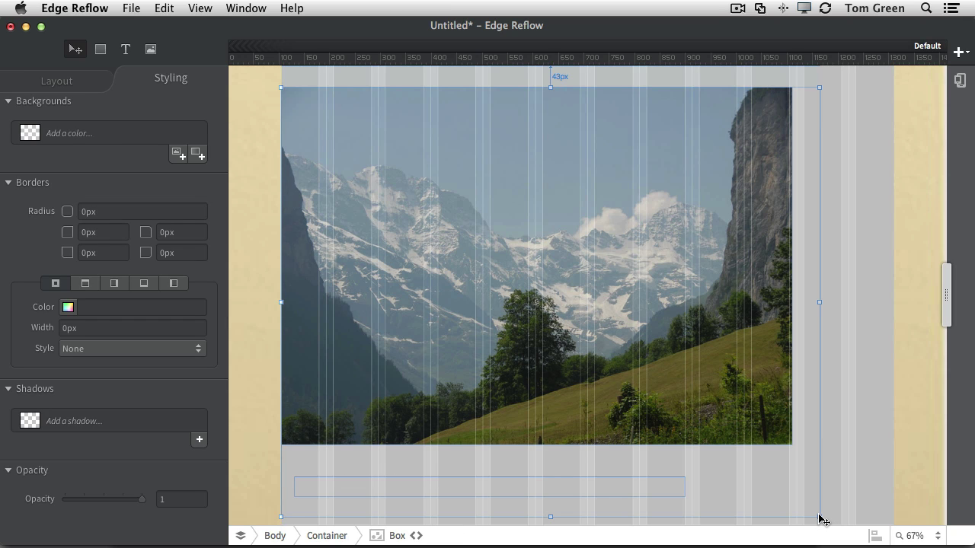
{"action": "left_click", "coordinate": [378, 537]}
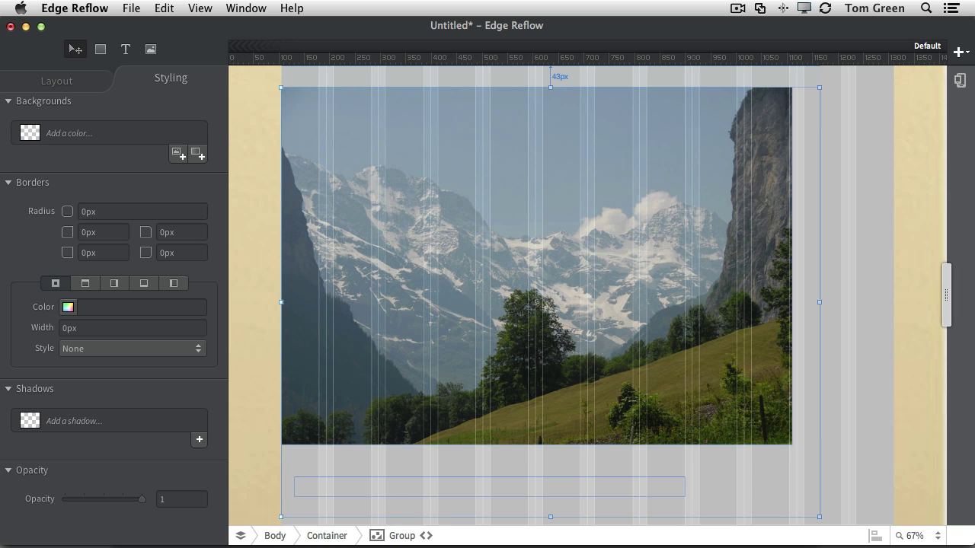
{"action": "left_click", "coordinate": [38, 134]}
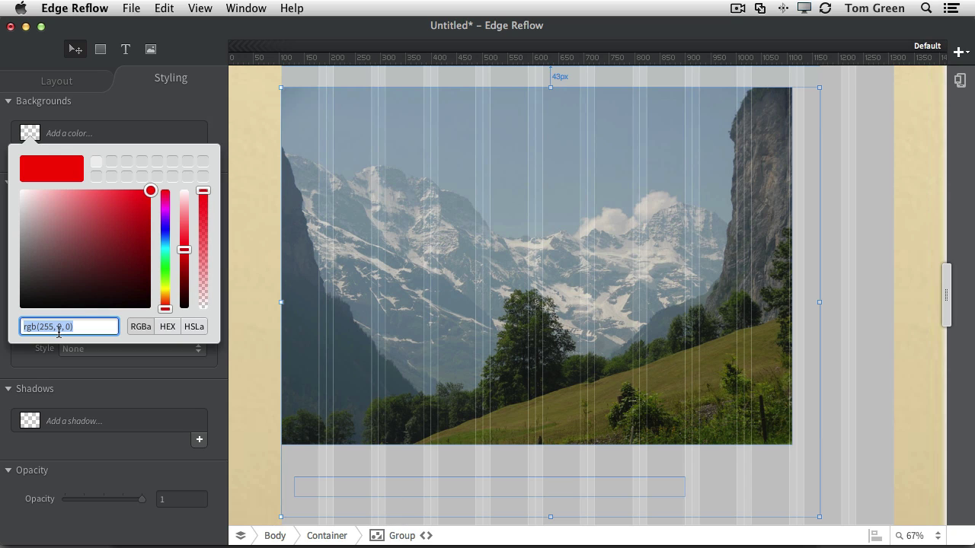
{"action": "left_click_drag", "start_coordinate": [71, 327], "coordinate": [22, 326]}
{"action": "left_click", "coordinate": [54, 328]}
{"action": "left_click_drag", "start_coordinate": [39, 328], "coordinate": [67, 327]}
{"action": "type", "text": "36"}
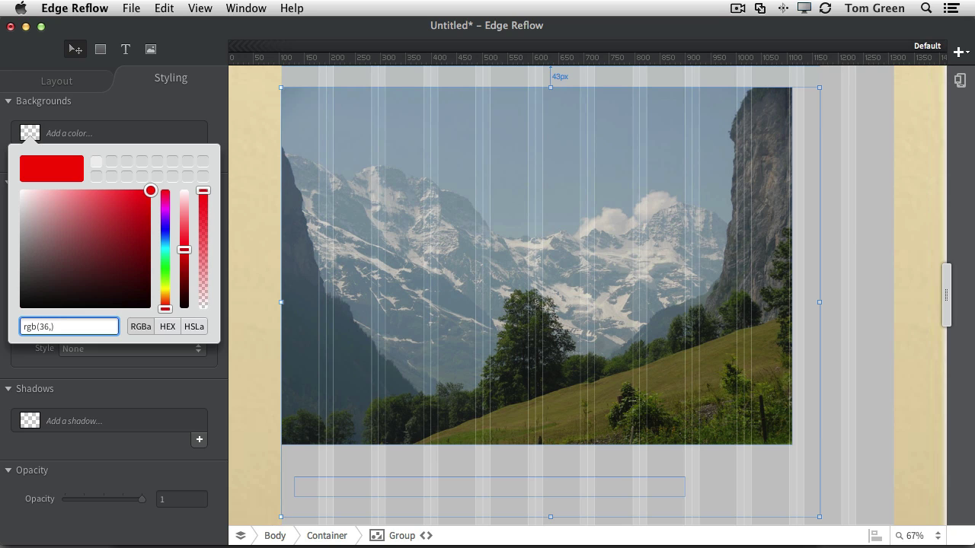
{"action": "type", "text": ", 36, 21"}
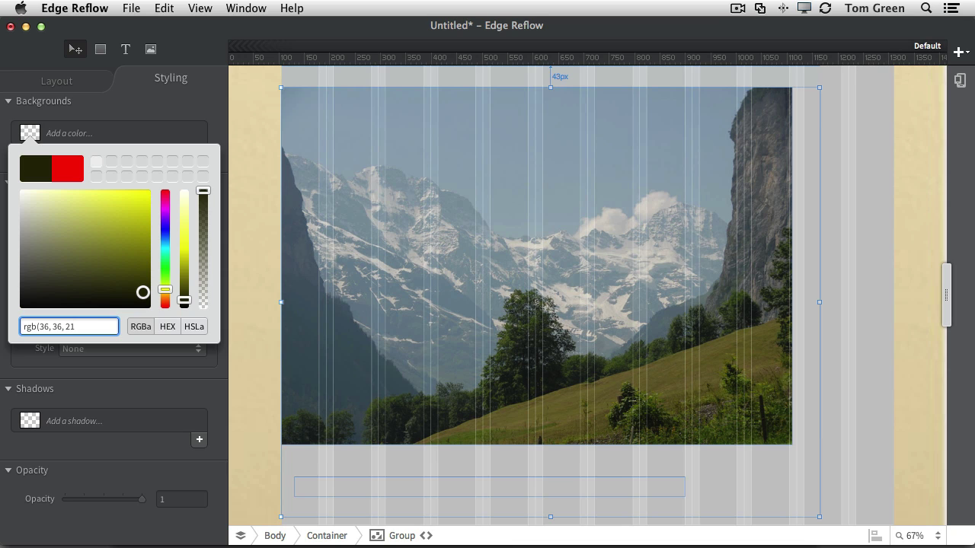
{"action": "type", "text": ")"}
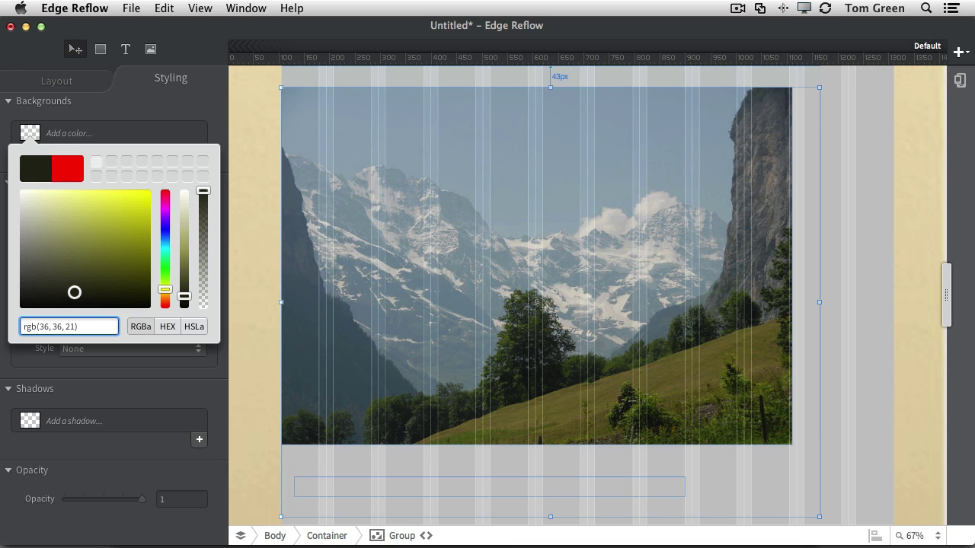
{"action": "key", "text": "Return"}
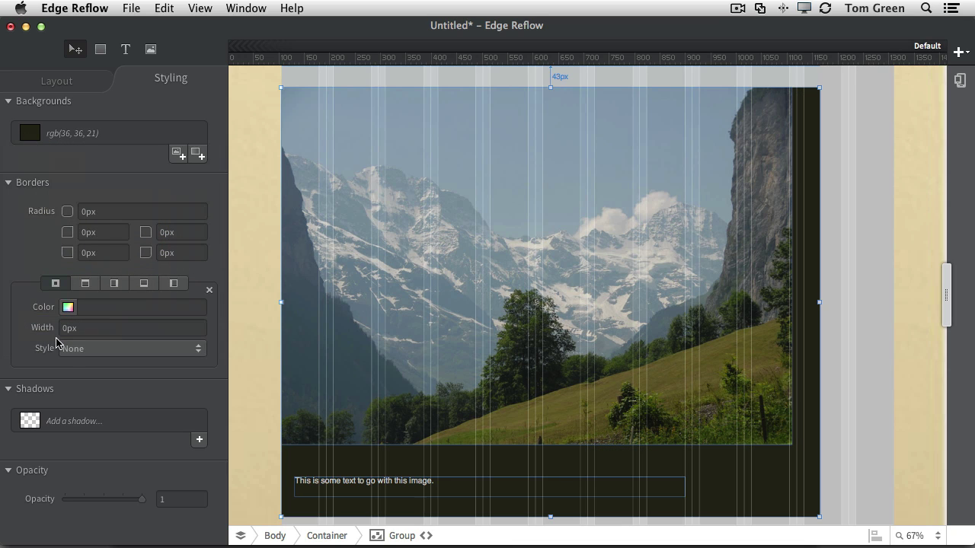
- Set the mountain image group's width and height units to auto
{"action": "left_click", "coordinate": [829, 413]}
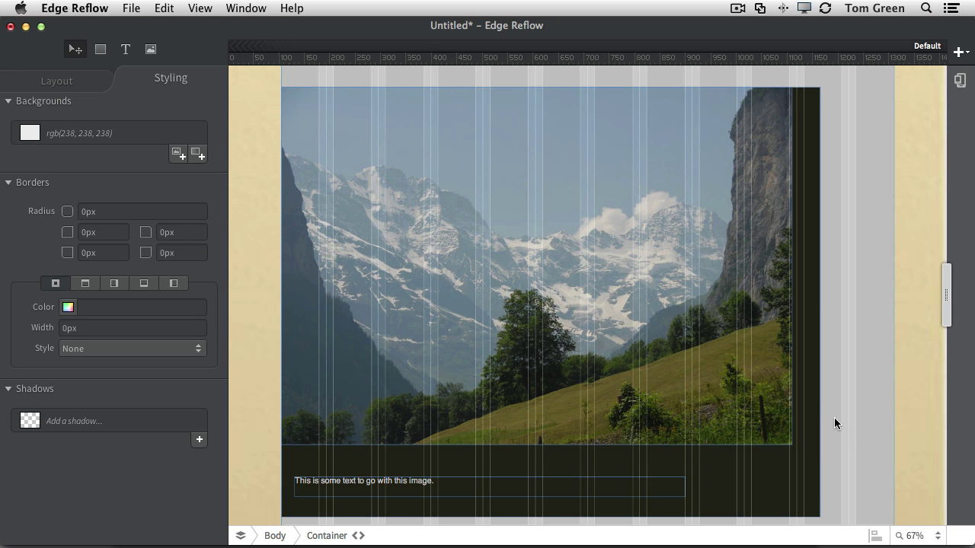
{"action": "scroll", "coordinate": [834, 417], "scroll_direction": "down", "scroll_amount": 3}
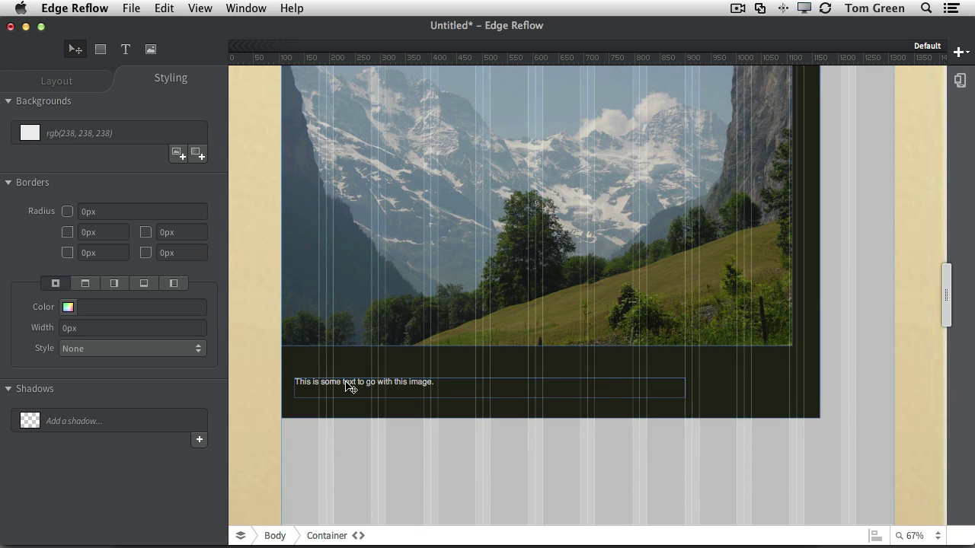
{"action": "scroll", "coordinate": [830, 376], "scroll_direction": "up", "scroll_amount": 3}
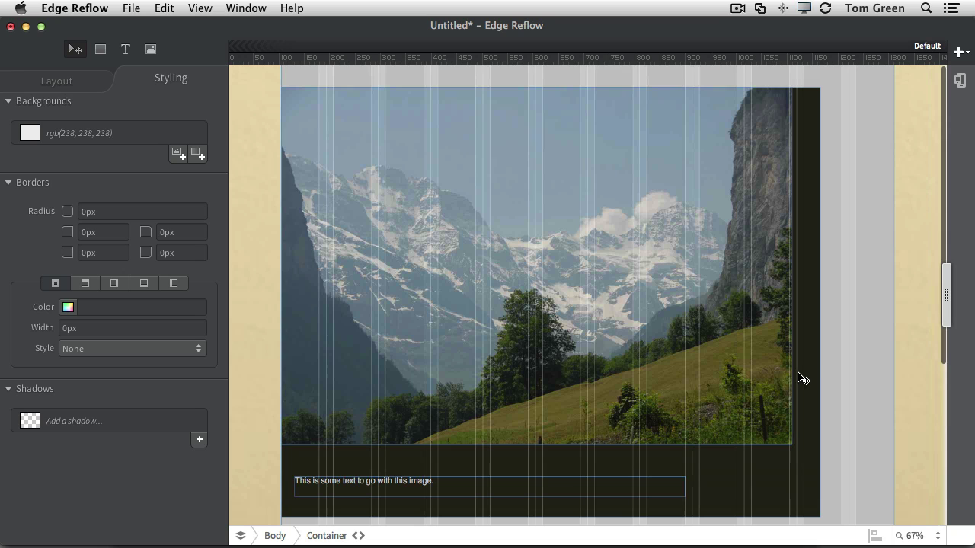
{"action": "left_click", "coordinate": [750, 373]}
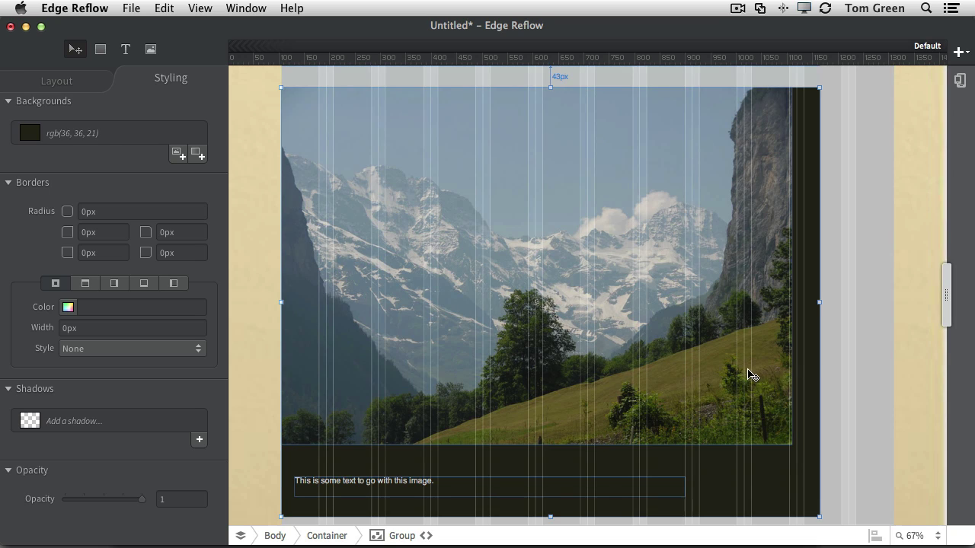
{"action": "left_click", "coordinate": [50, 84]}
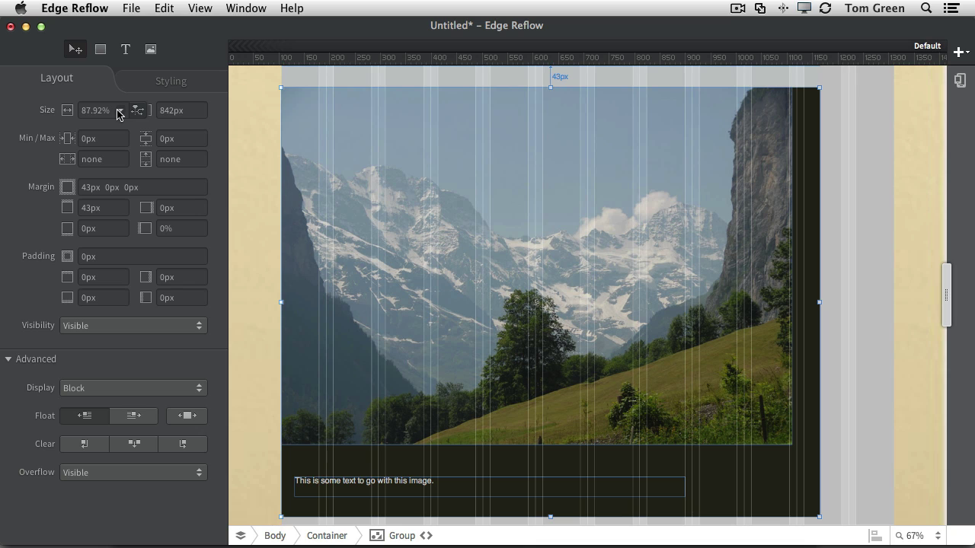
{"action": "left_click", "coordinate": [119, 114]}
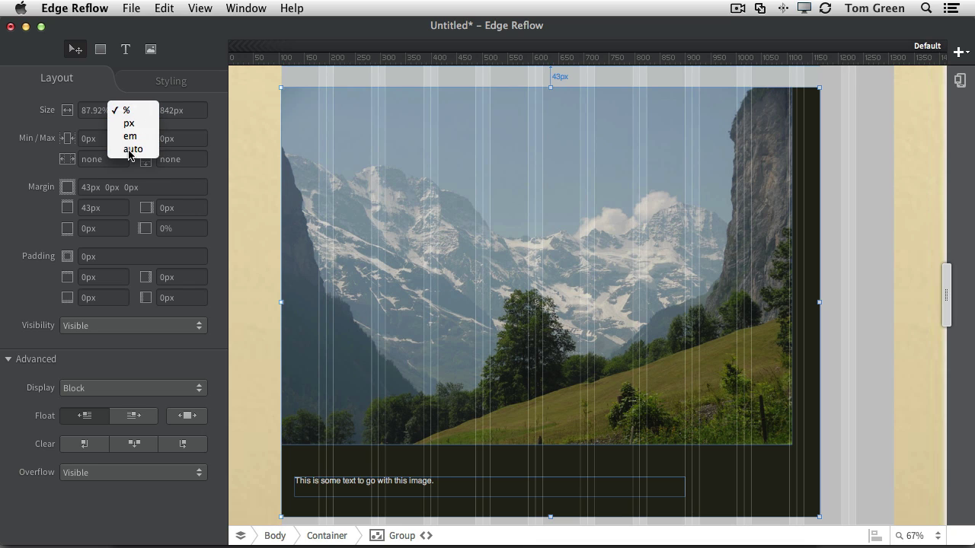
{"action": "left_click", "coordinate": [129, 155]}
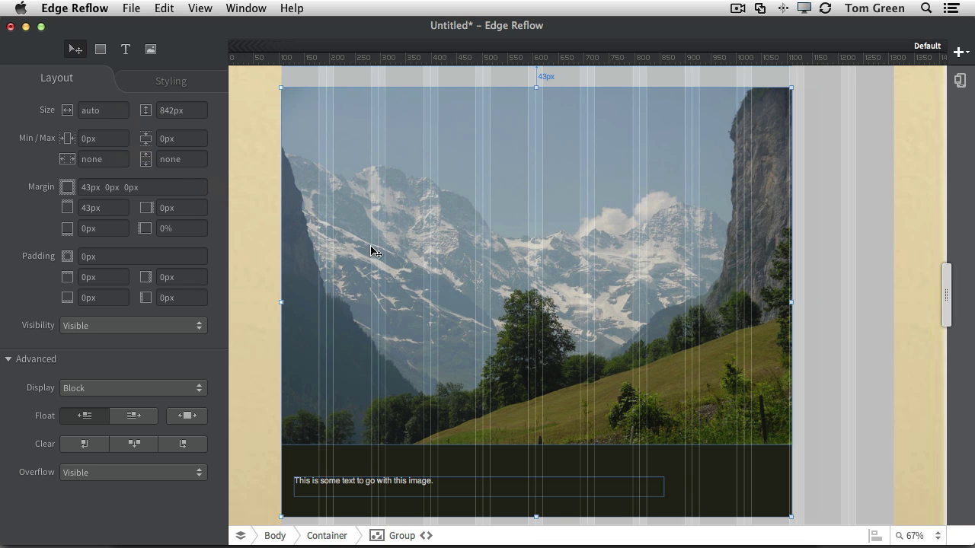
{"action": "left_click", "coordinate": [197, 111]}
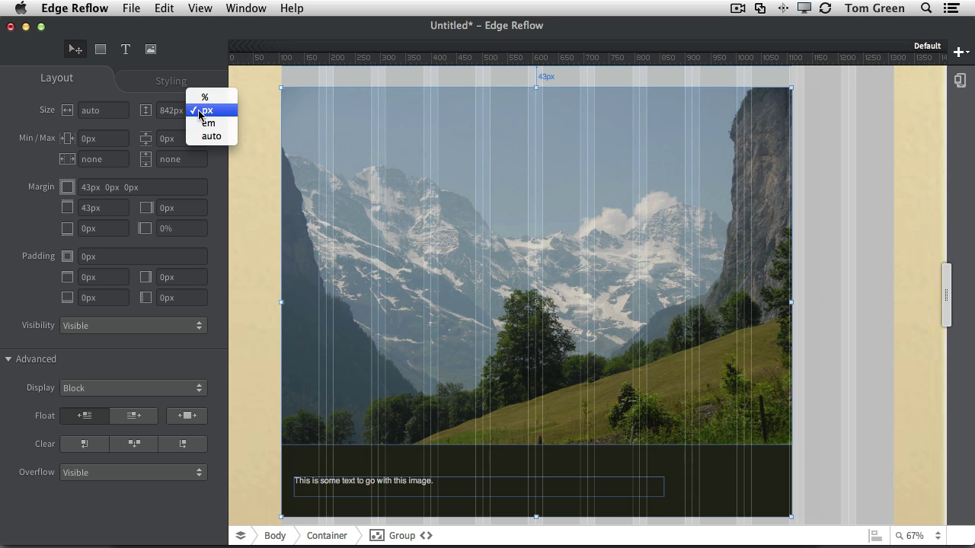
{"action": "left_click", "coordinate": [201, 137]}
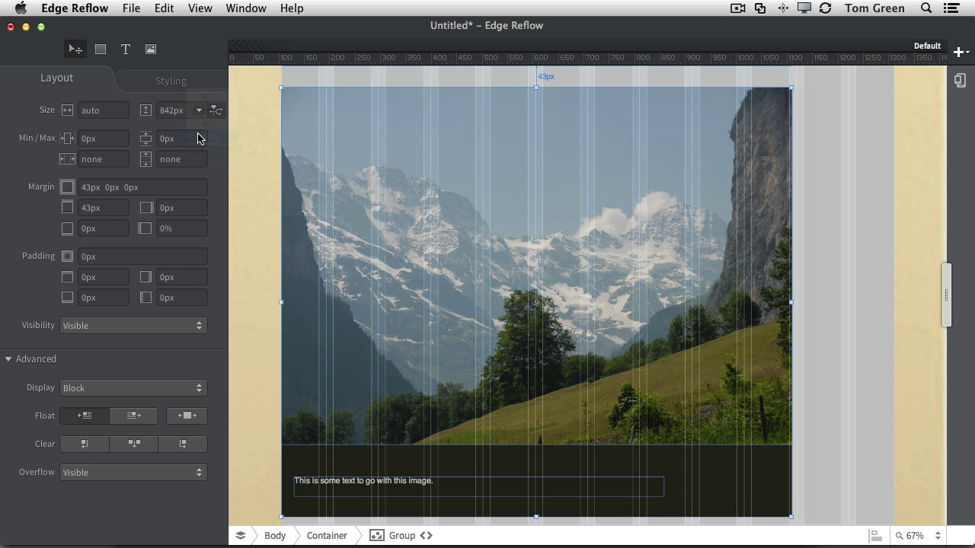
- Select the container and scroll to review the snug-fitting group
{"action": "left_click", "coordinate": [797, 411]}
{"action": "scroll", "coordinate": [643, 456], "scroll_direction": "down", "scroll_amount": 3}
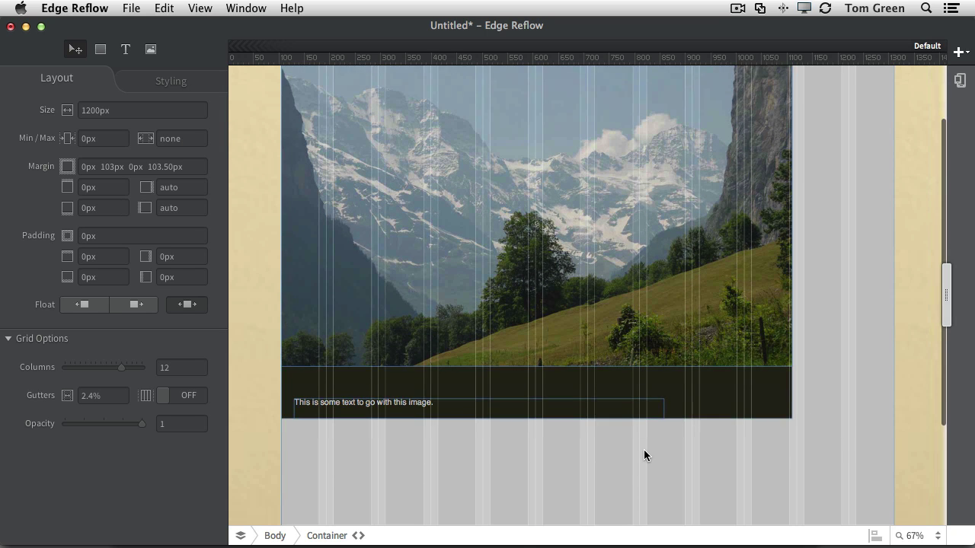
{"action": "scroll", "coordinate": [589, 290], "scroll_direction": "up", "scroll_amount": 3}
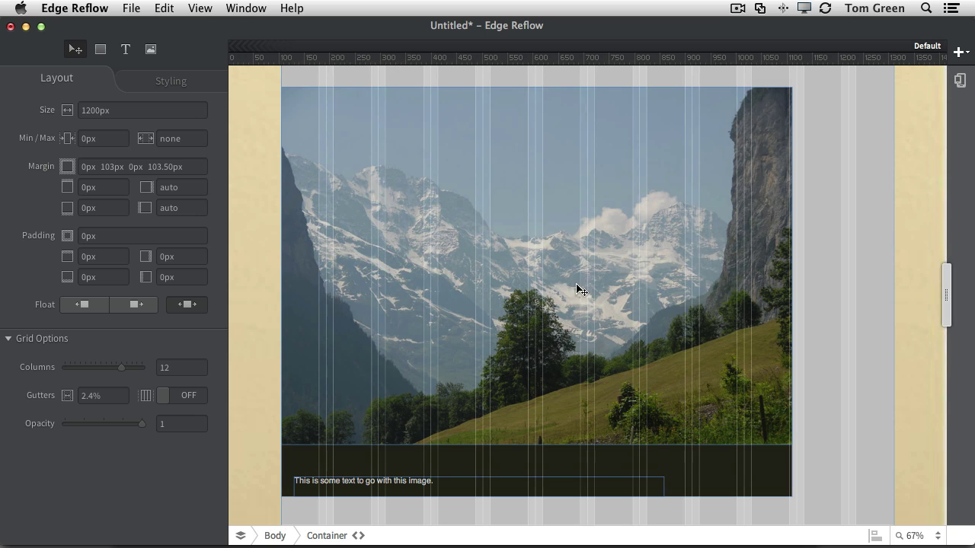
{"action": "scroll", "coordinate": [497, 433], "scroll_direction": "down", "scroll_amount": 9}
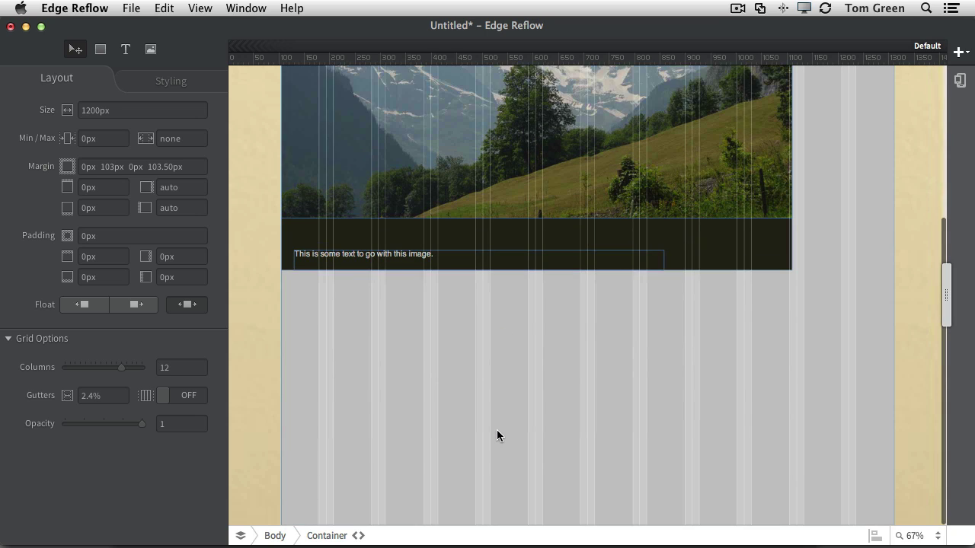
- Draw a new box about 40% of the container's width below the photo group
{"action": "left_click", "coordinate": [102, 50]}
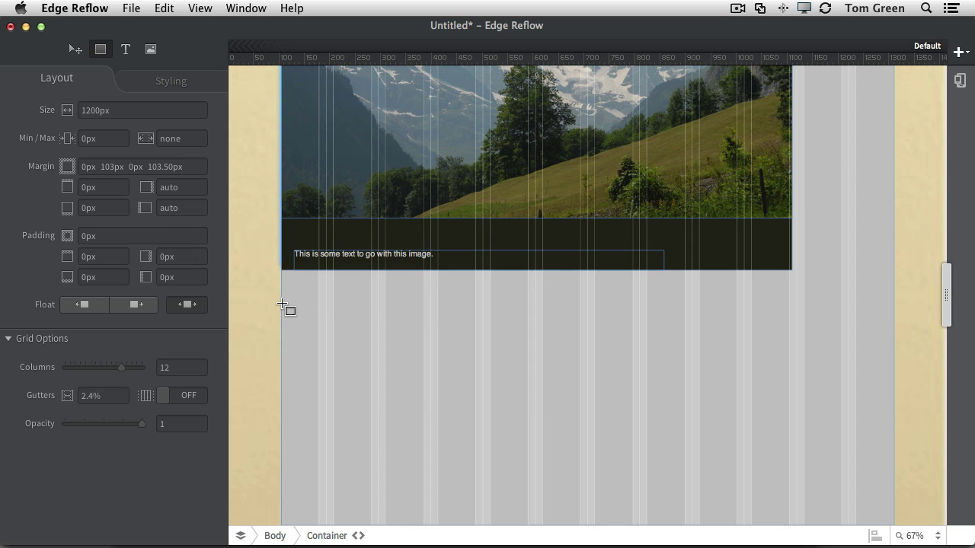
{"action": "mouse_move", "coordinate": [284, 305]}
{"action": "left_mouse_down"}
{"action": "mouse_move", "coordinate": [512, 486]}
{"action": "mouse_move", "coordinate": [546, 483]}
{"action": "mouse_move", "coordinate": [528, 481]}
{"action": "left_mouse_up"}
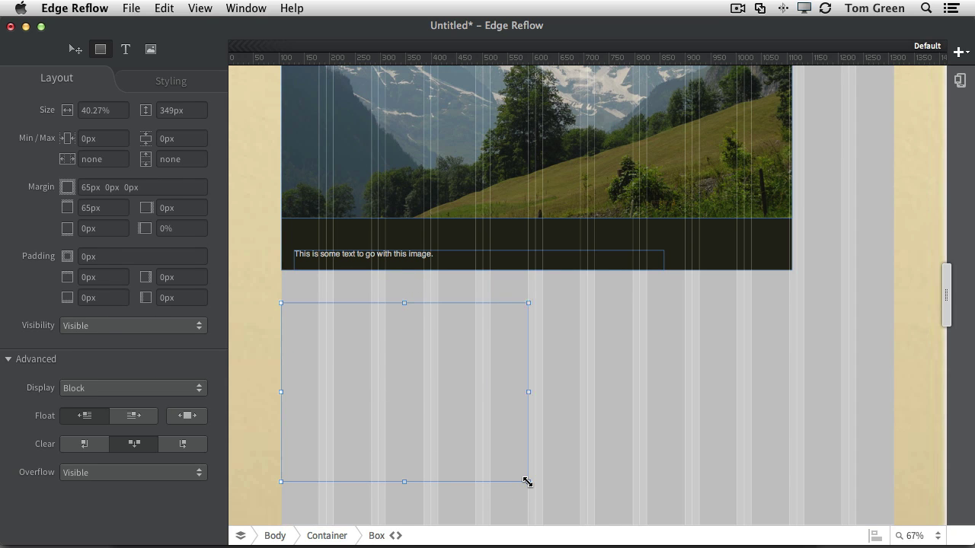
{"action": "left_click", "coordinate": [131, 9]}
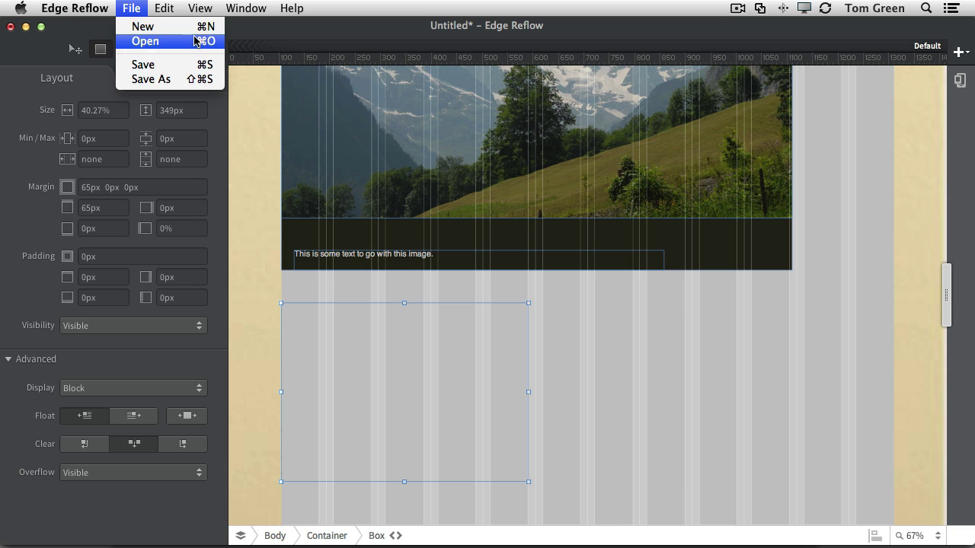
- Insert Buildings.jpg from the FW folder into the new box
{"action": "left_click", "coordinate": [218, 90]}
{"action": "left_click", "coordinate": [151, 49]}
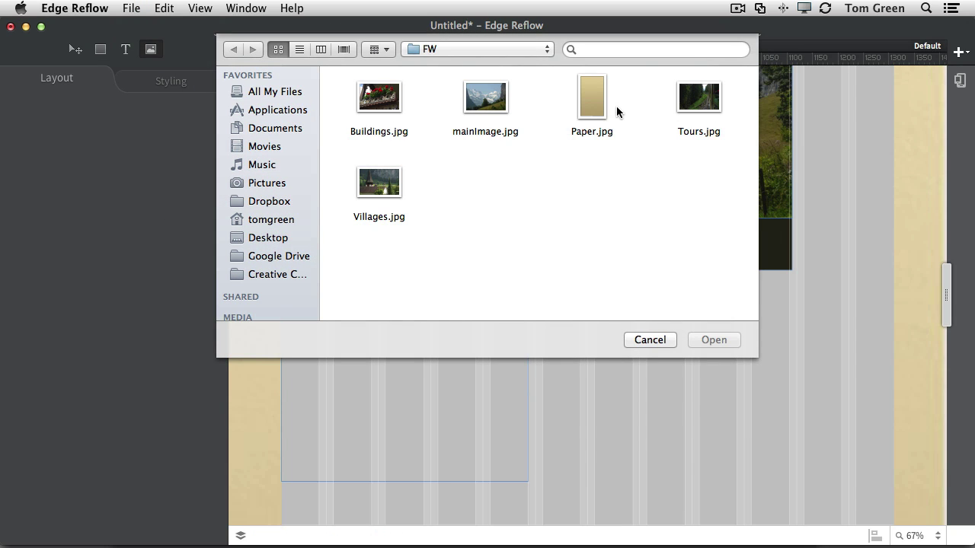
{"action": "left_click", "coordinate": [373, 102]}
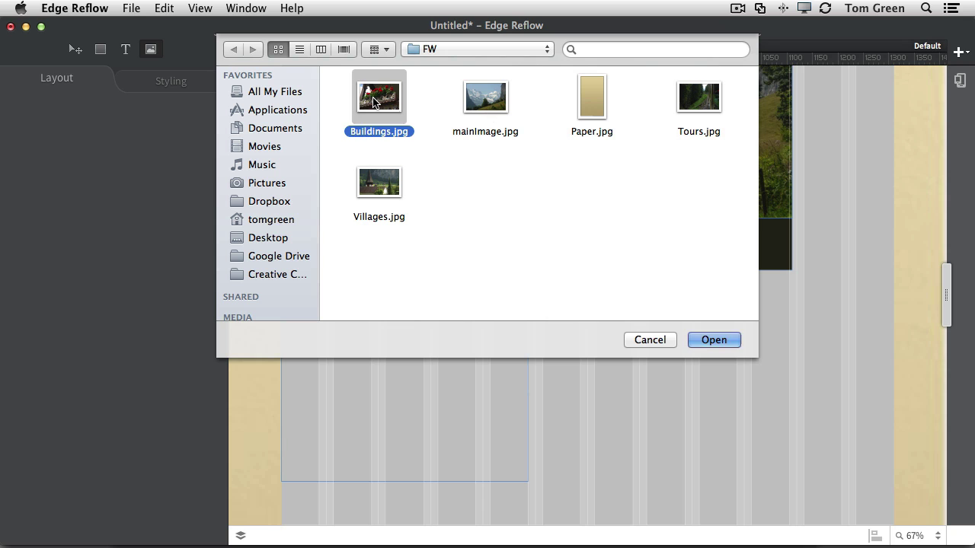
{"action": "left_click", "coordinate": [714, 340]}
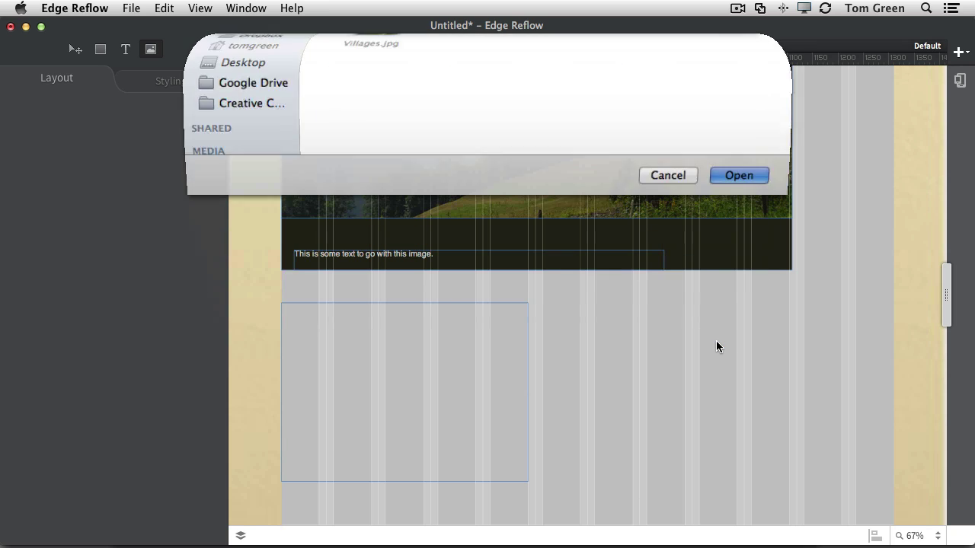
{"action": "left_click", "coordinate": [304, 390]}
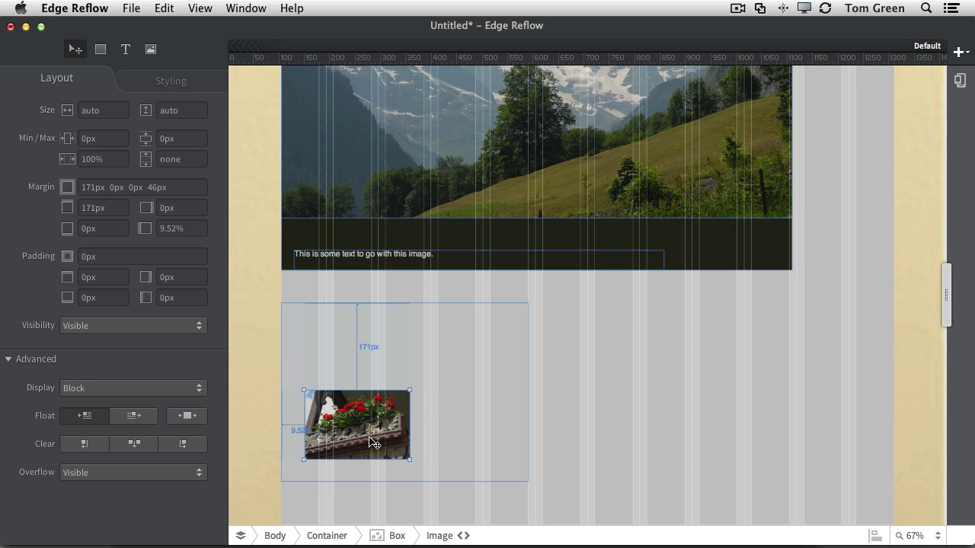
- Move the flower image to the top-left corner of its box
{"action": "left_click_drag", "start_coordinate": [369, 438], "coordinate": [391, 362]}
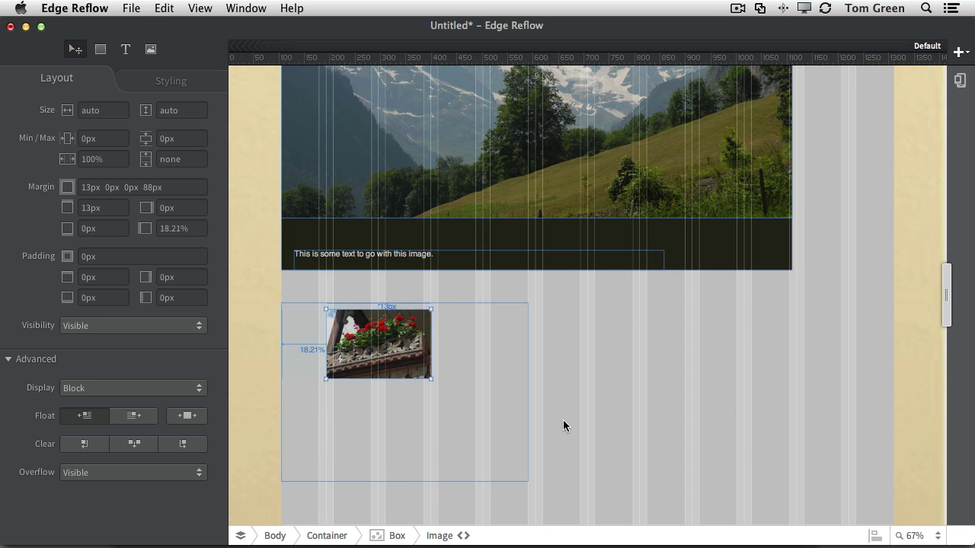
{"action": "left_click_drag", "start_coordinate": [375, 347], "coordinate": [331, 341]}
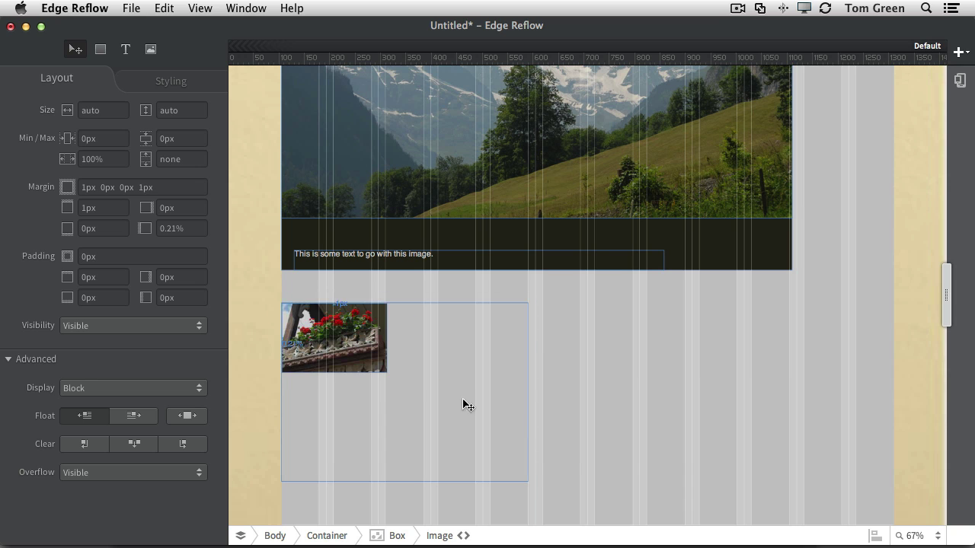
{"action": "left_click", "coordinate": [479, 492]}
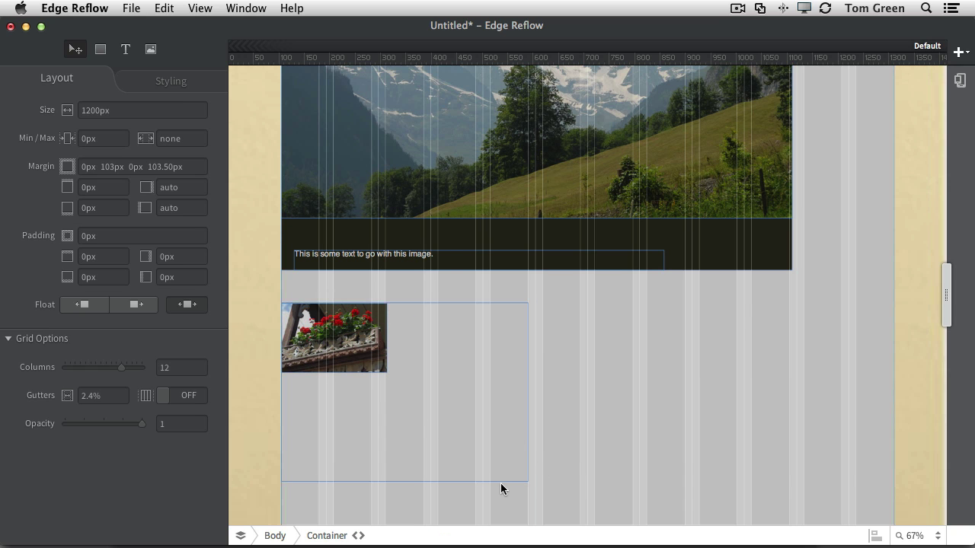
{"action": "left_click", "coordinate": [357, 348]}
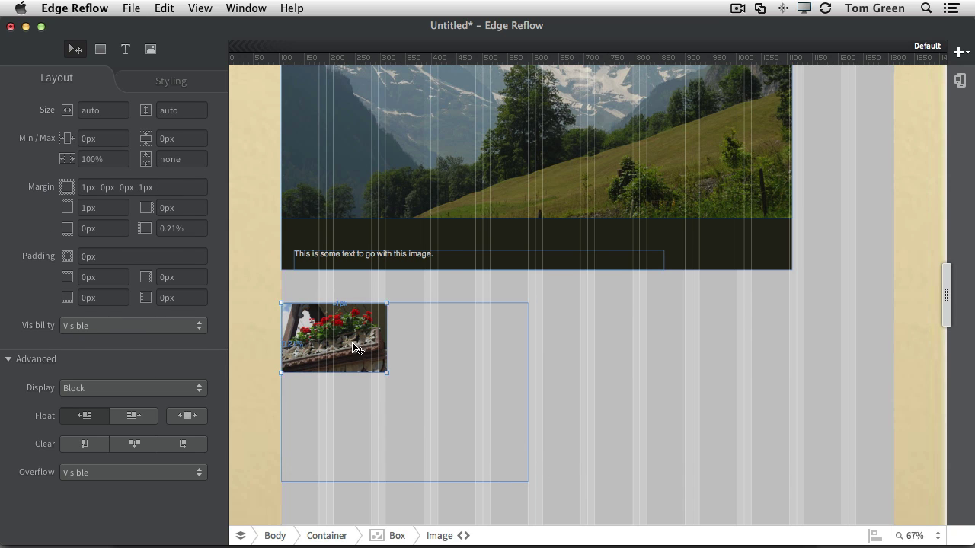
- Set the flower box's width and height to auto so it wraps the image
{"action": "left_click", "coordinate": [447, 311]}
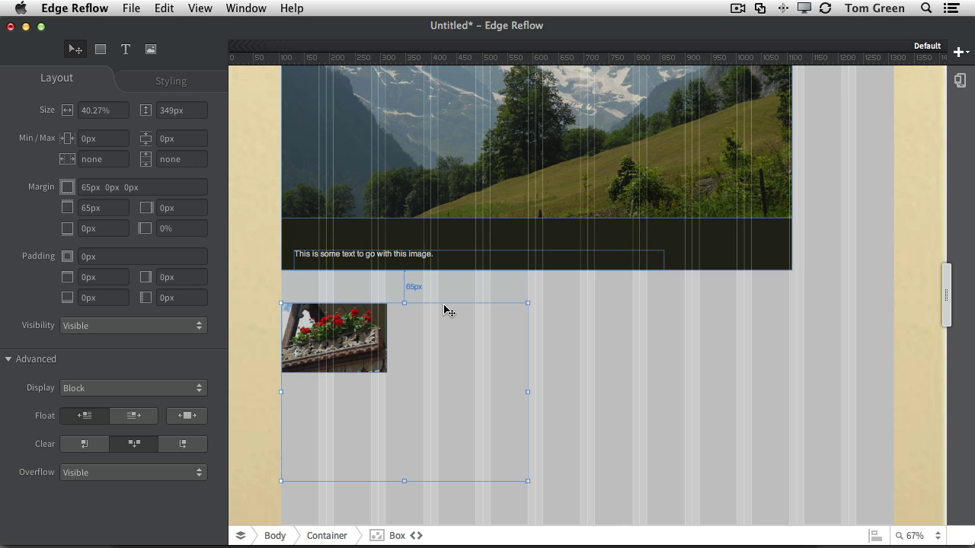
{"action": "left_click", "coordinate": [121, 110]}
{"action": "left_click", "coordinate": [118, 149]}
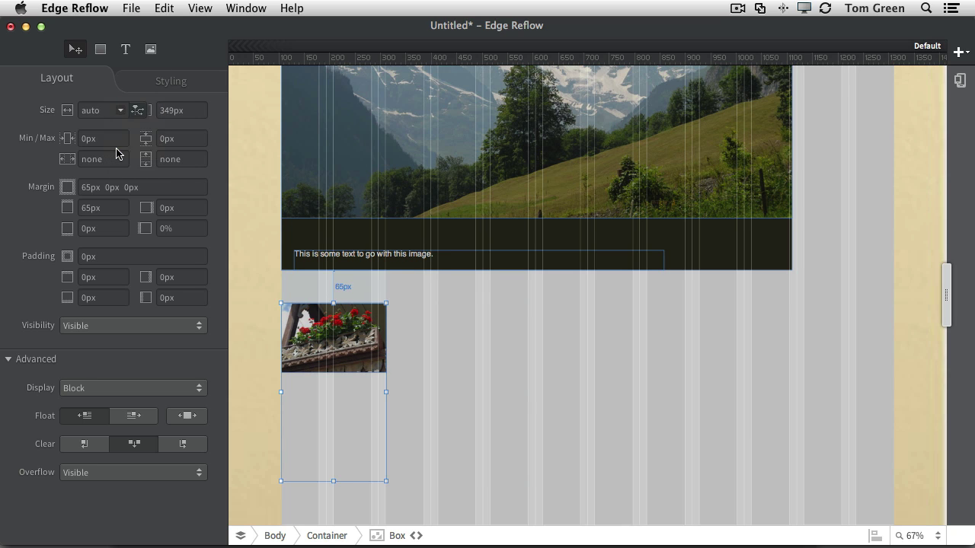
{"action": "left_click", "coordinate": [197, 111]}
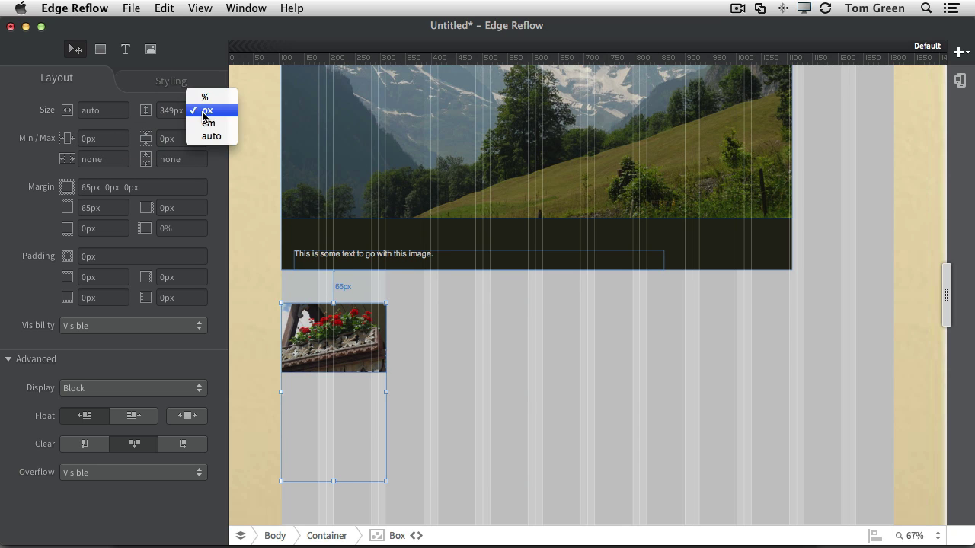
{"action": "left_click", "coordinate": [211, 135]}
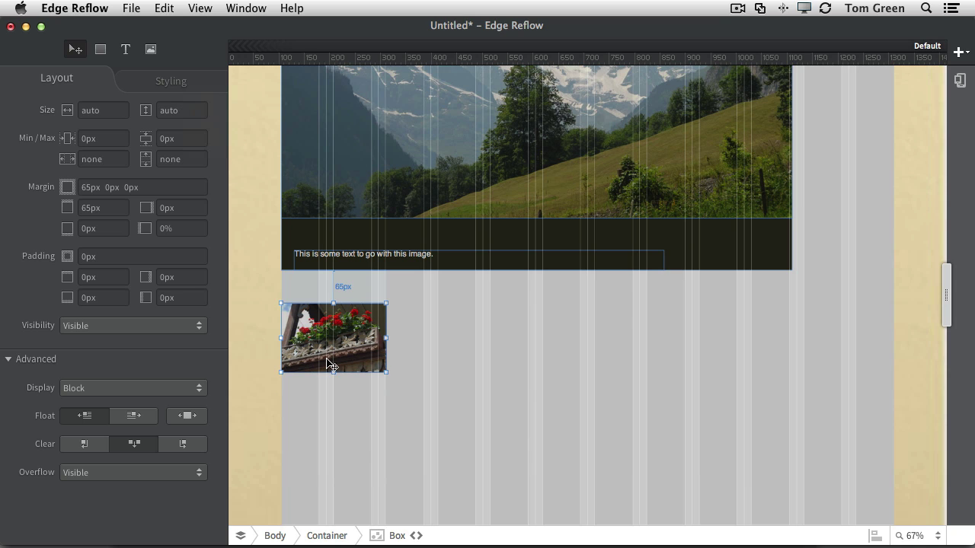
{"action": "left_click", "coordinate": [364, 429]}
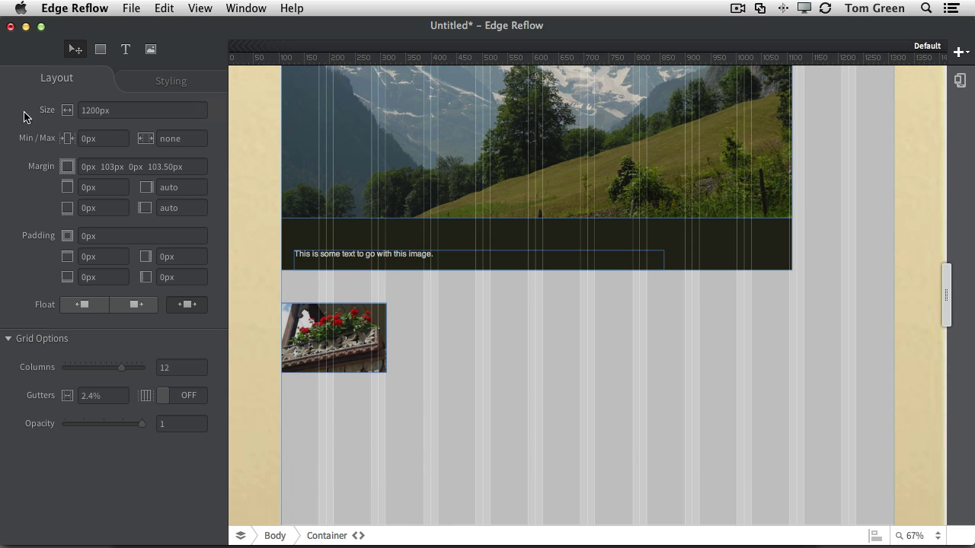
- Draw a box below the flower image and set its width to 30%
{"action": "left_click", "coordinate": [100, 49]}
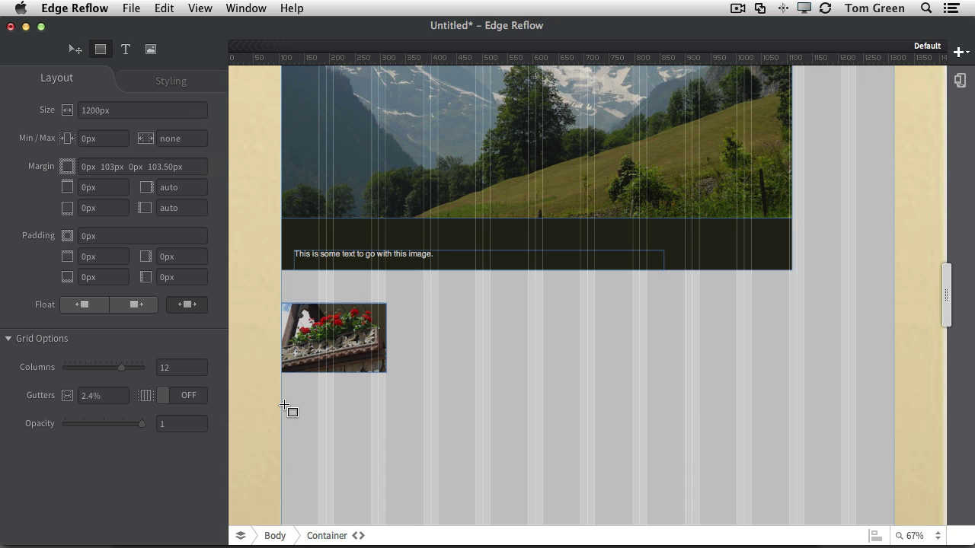
{"action": "left_click_drag", "start_coordinate": [287, 403], "coordinate": [529, 514]}
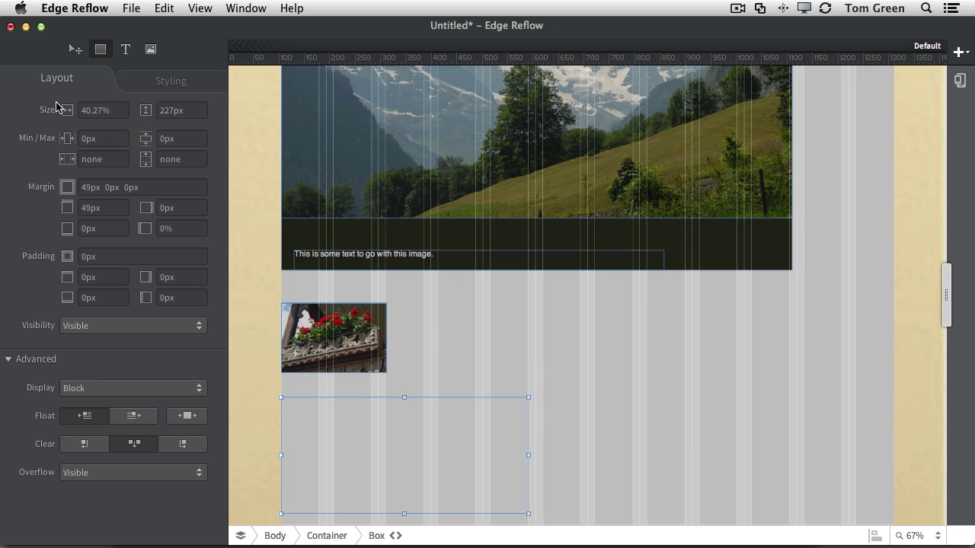
{"action": "left_click", "coordinate": [118, 112]}
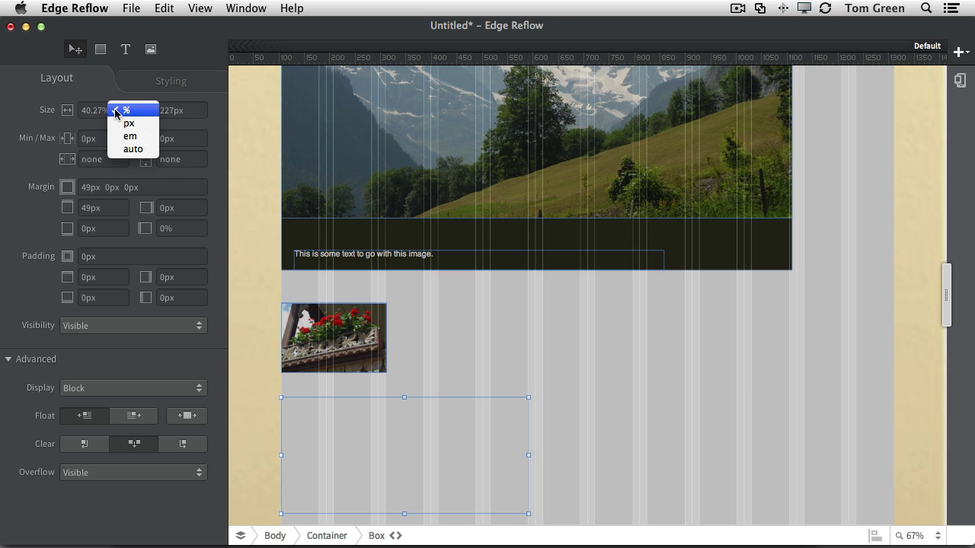
{"action": "left_click", "coordinate": [101, 113]}
{"action": "left_click", "coordinate": [109, 110]}
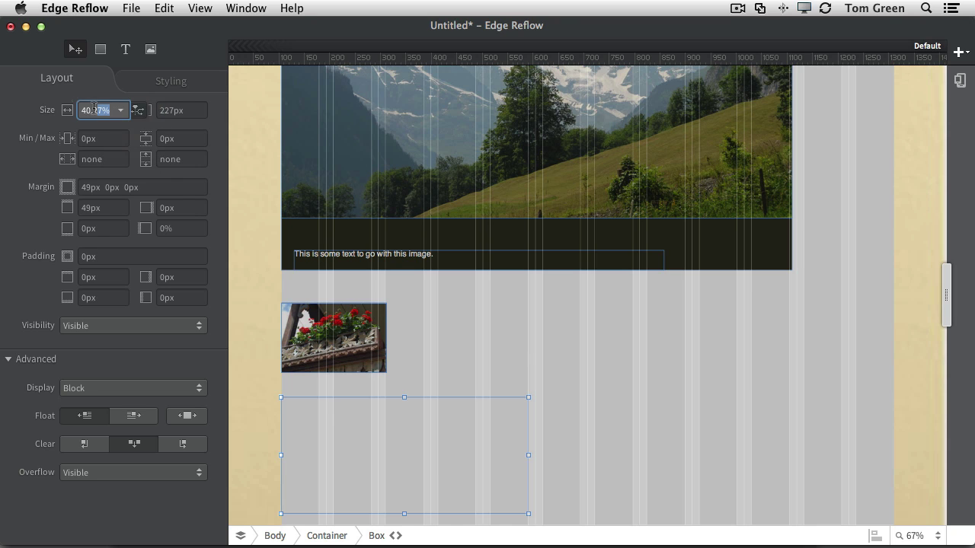
{"action": "type", "text": "30"}
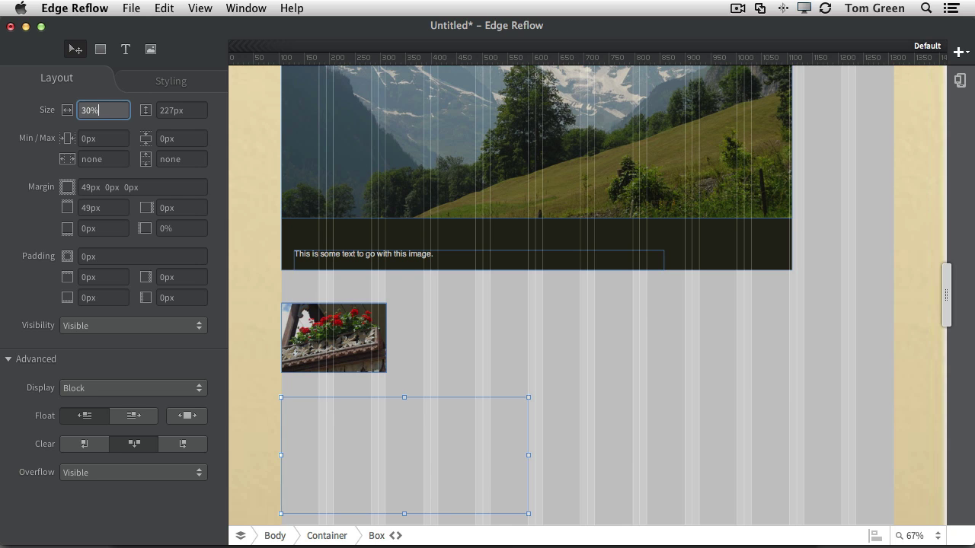
{"action": "key", "text": "Return"}
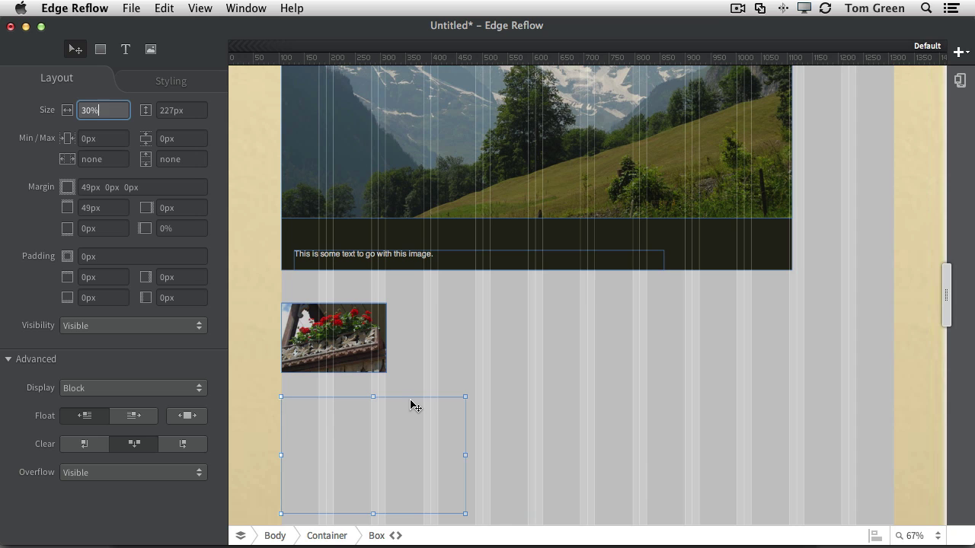
- Duplicate the box twice to the right and give the copies 5% left margins
{"action": "left_click_drag", "start_coordinate": [411, 405], "coordinate": [492, 395]}
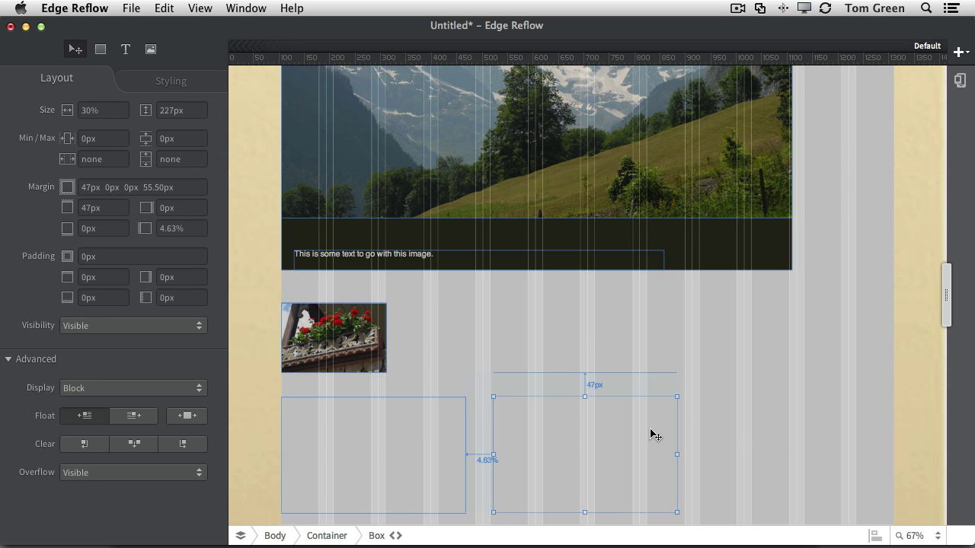
{"action": "left_click_drag", "start_coordinate": [651, 431], "coordinate": [714, 393]}
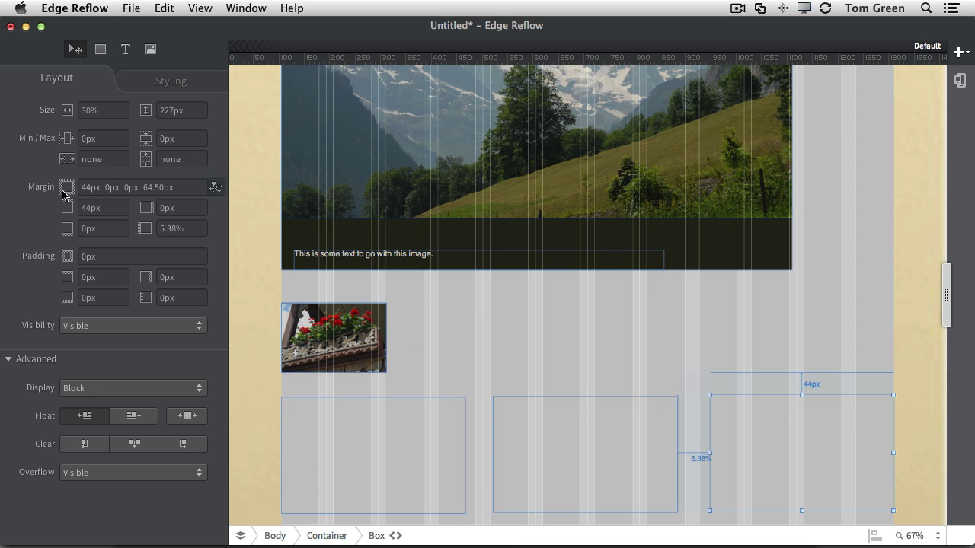
{"action": "left_click", "coordinate": [176, 228]}
{"action": "type", "text": "5%"}
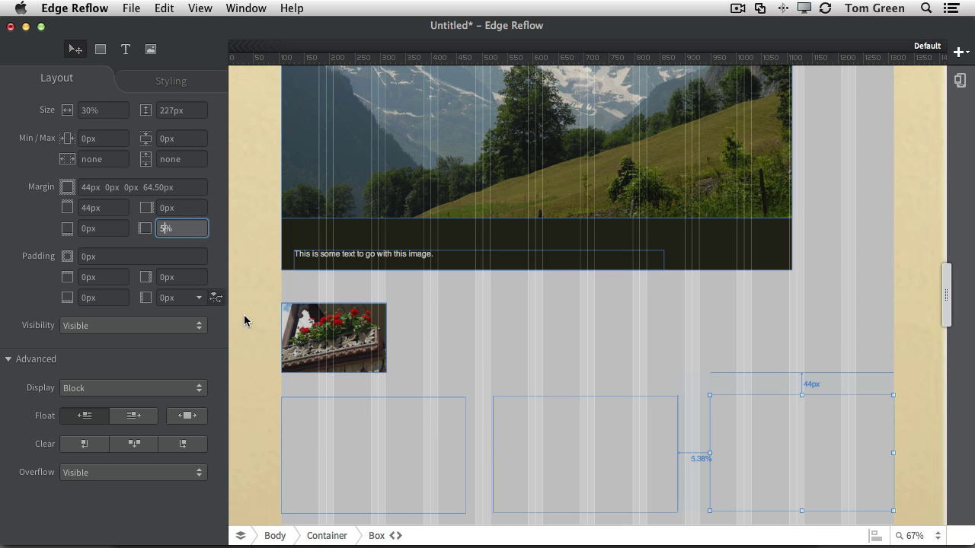
{"action": "left_click", "coordinate": [492, 456]}
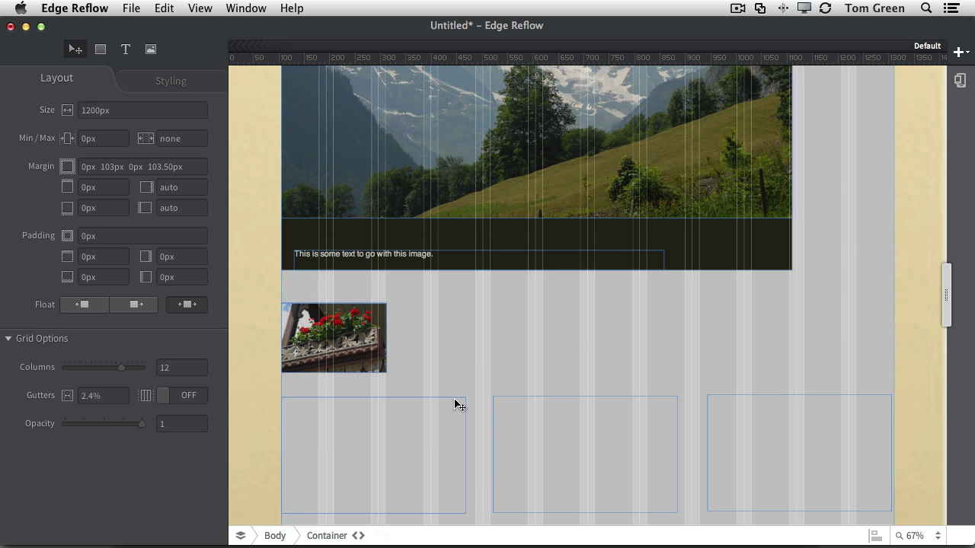
{"action": "left_click", "coordinate": [574, 402]}
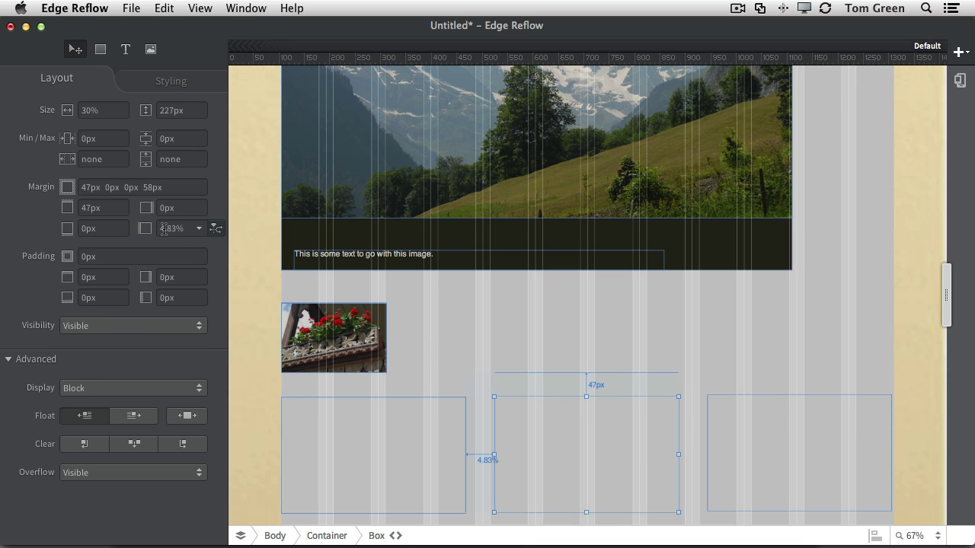
{"action": "type", "text": "5"}
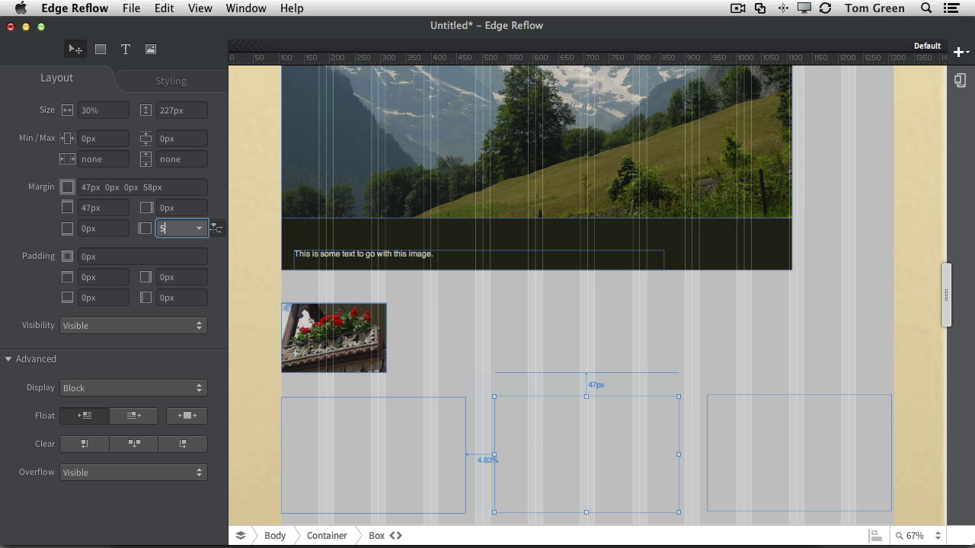
{"action": "type", "text": "%"}
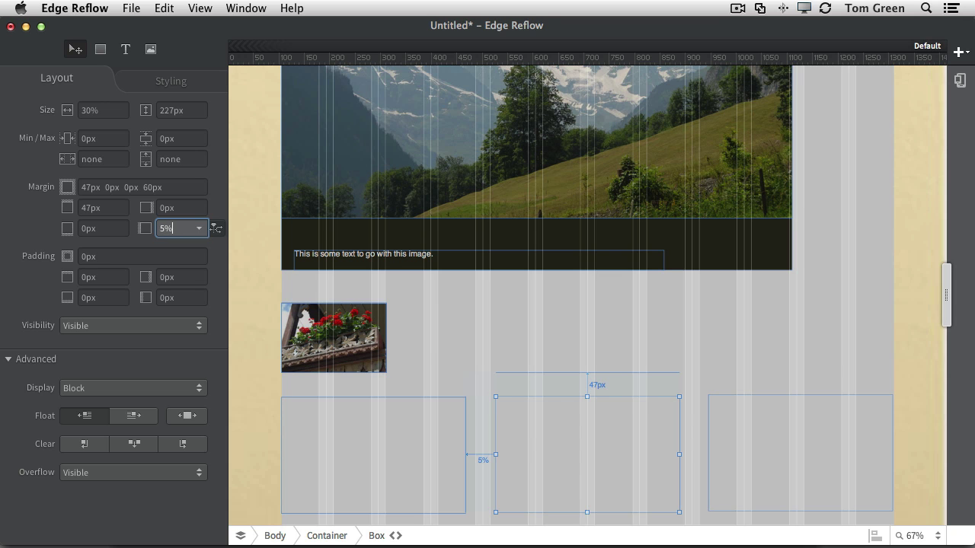
{"action": "scroll", "coordinate": [872, 372], "scroll_direction": "down", "scroll_amount": 3}
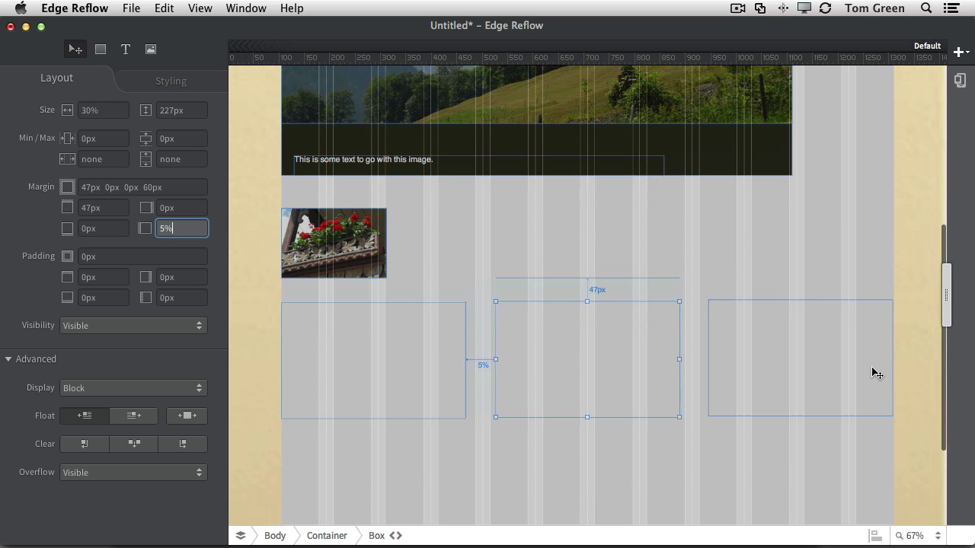
- Select all three boxes and align their tops to a shared 44px top margin
{"action": "left_click", "coordinate": [411, 300]}
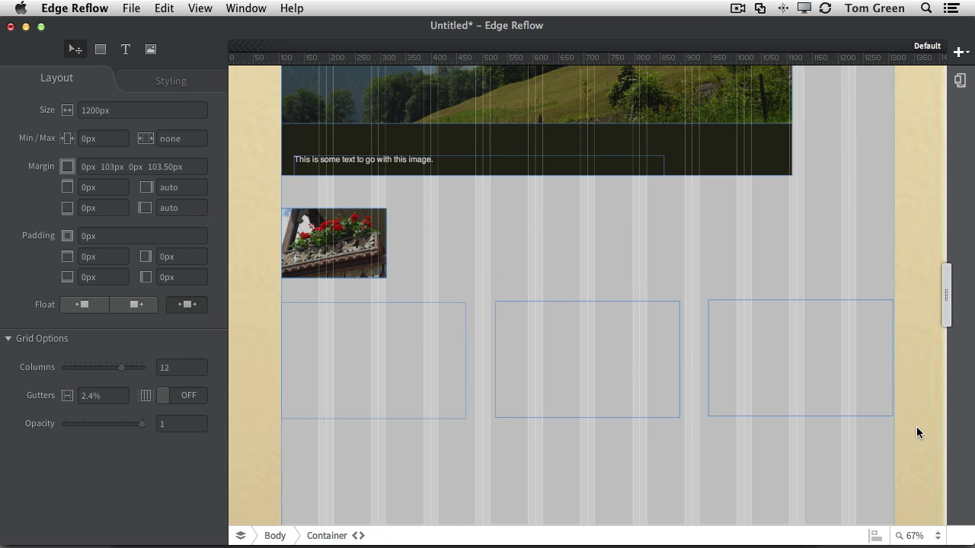
{"action": "left_click_drag", "start_coordinate": [916, 428], "coordinate": [257, 286]}
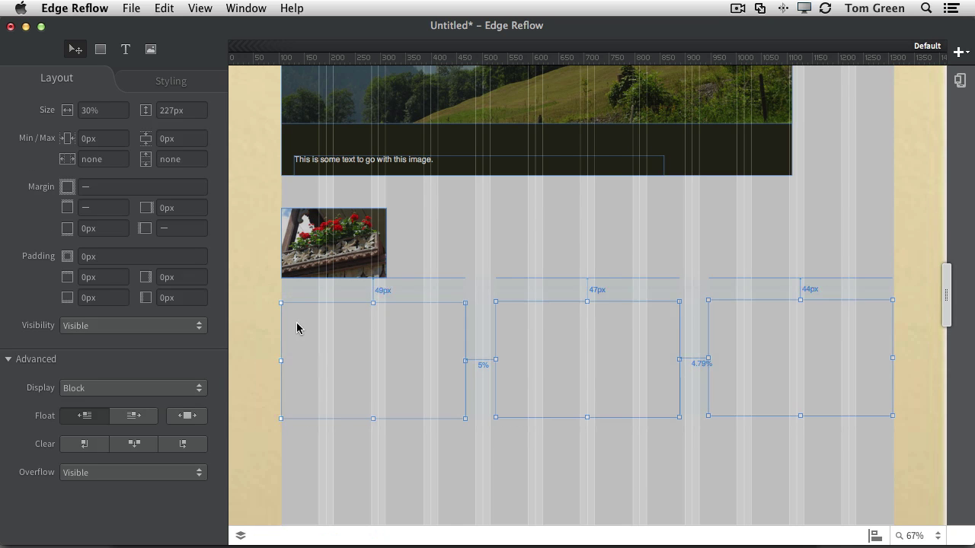
{"action": "left_click", "coordinate": [875, 535]}
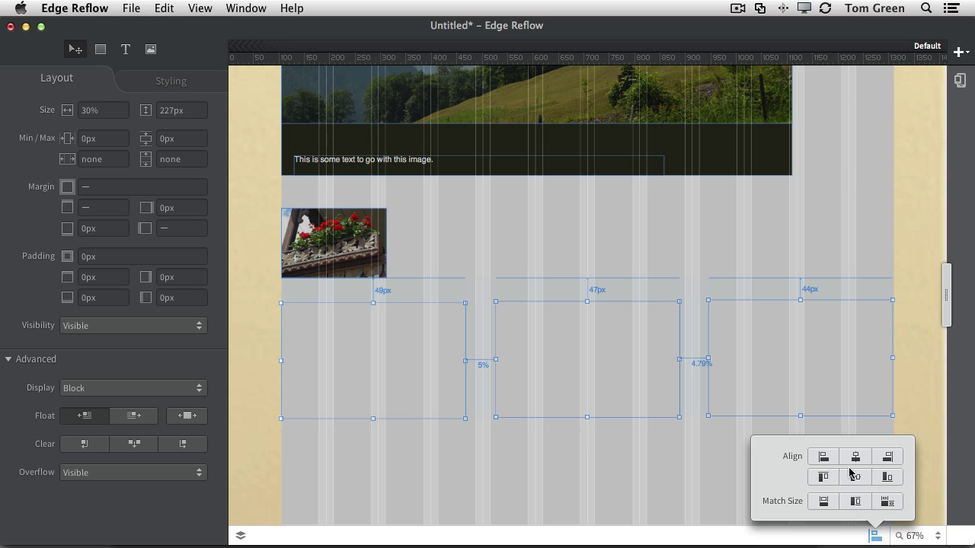
{"action": "left_click", "coordinate": [824, 477]}
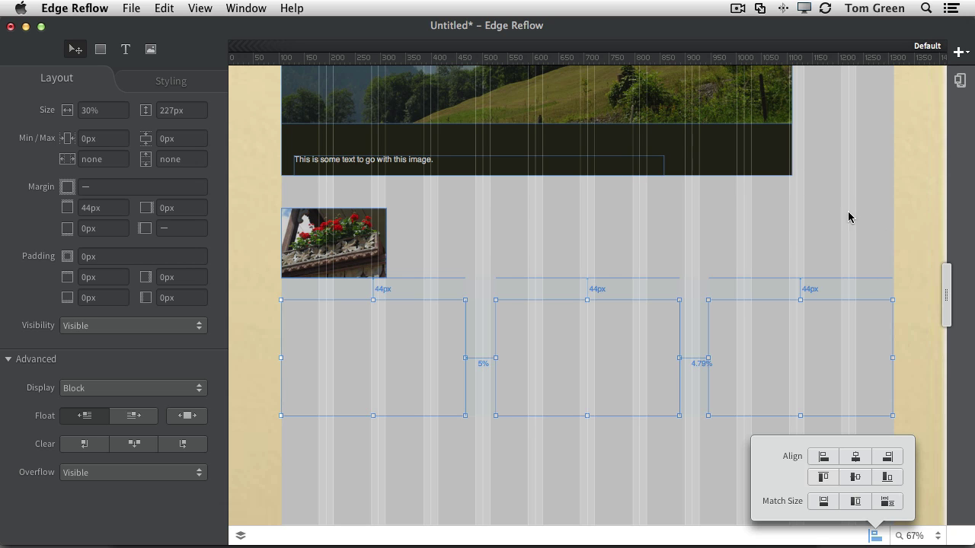
{"action": "scroll", "coordinate": [868, 215], "scroll_direction": "up", "scroll_amount": 8}
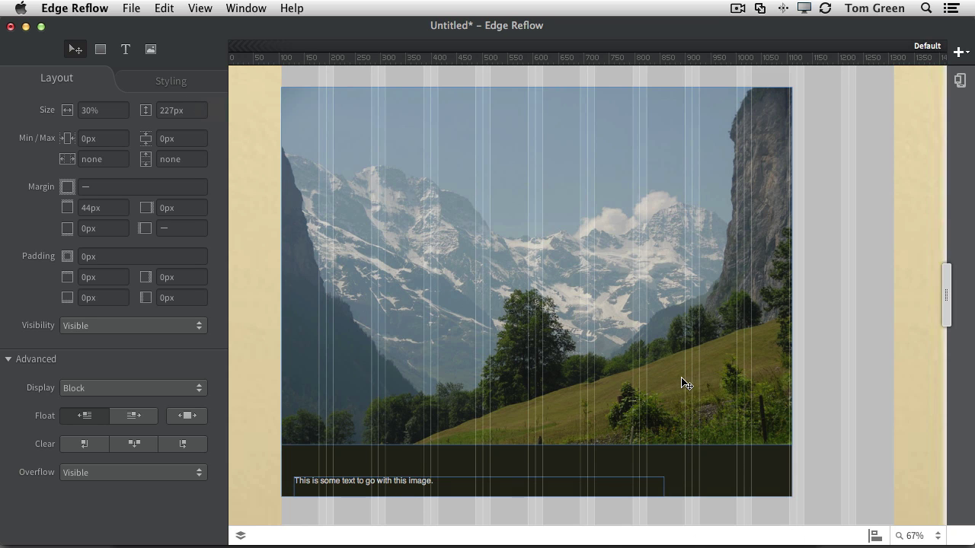
{"action": "scroll", "coordinate": [682, 383], "scroll_direction": "down", "scroll_amount": 5}
{"action": "scroll", "coordinate": [682, 383], "scroll_direction": "down", "scroll_amount": 3}
{"action": "scroll", "coordinate": [681, 383], "scroll_direction": "up", "scroll_amount": 3}
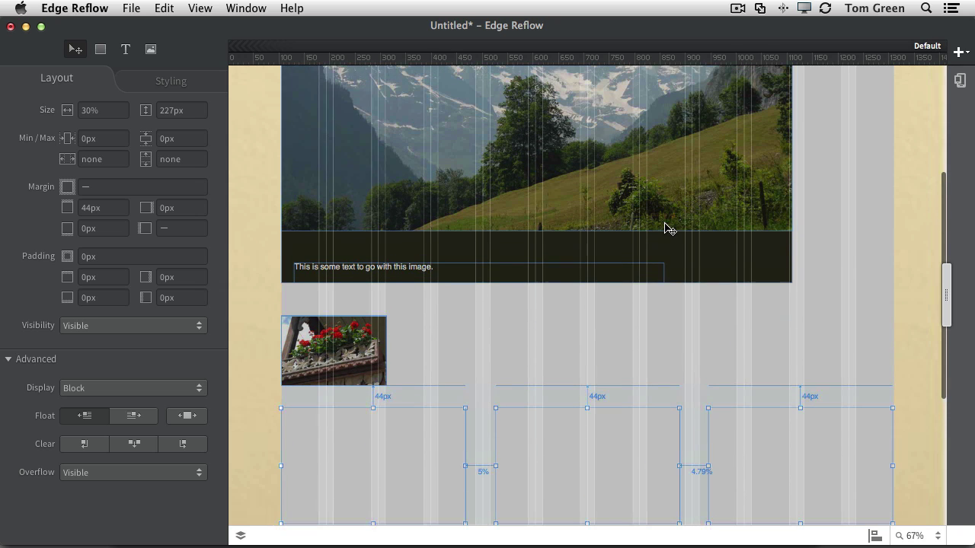
{"action": "left_click", "coordinate": [341, 354]}
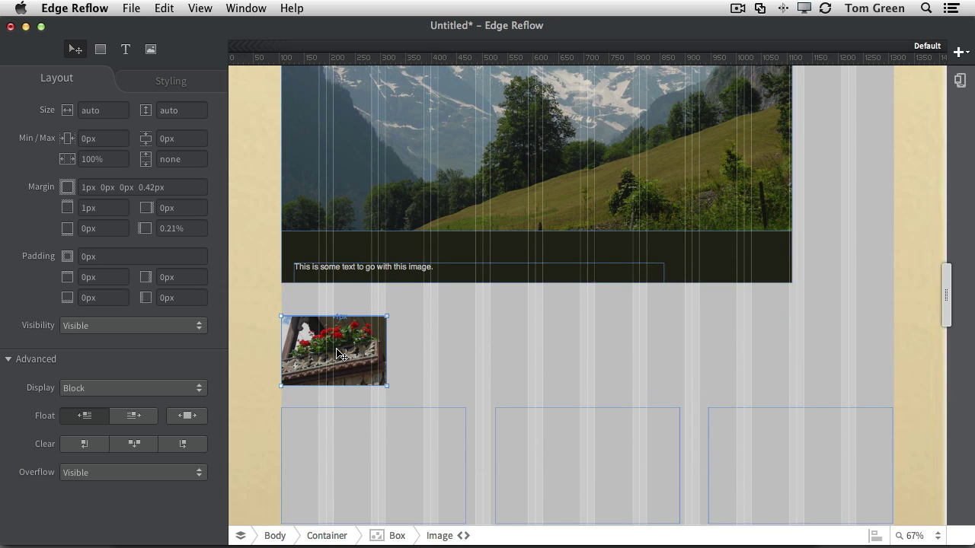
{"action": "scroll", "coordinate": [340, 354], "scroll_direction": "down", "scroll_amount": 3}
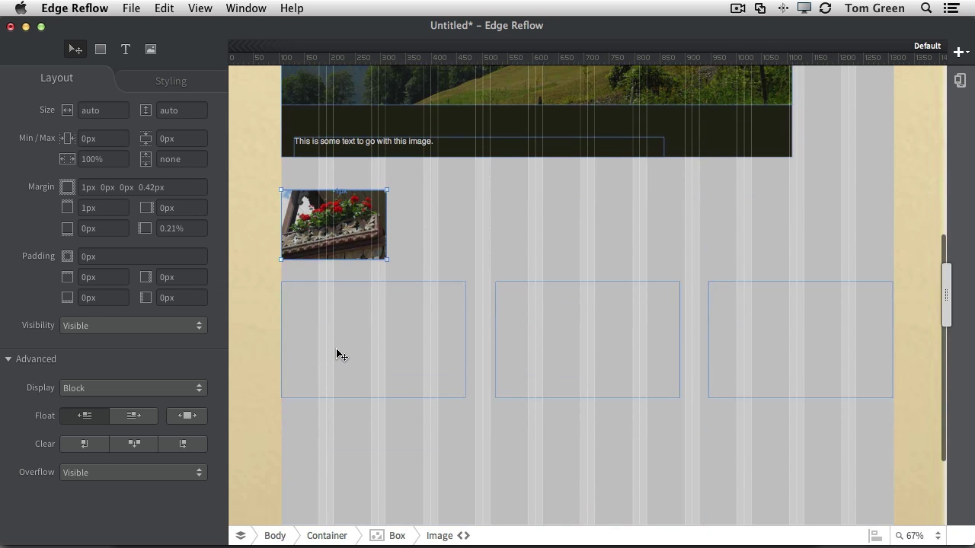
{"action": "left_click", "coordinate": [340, 356]}
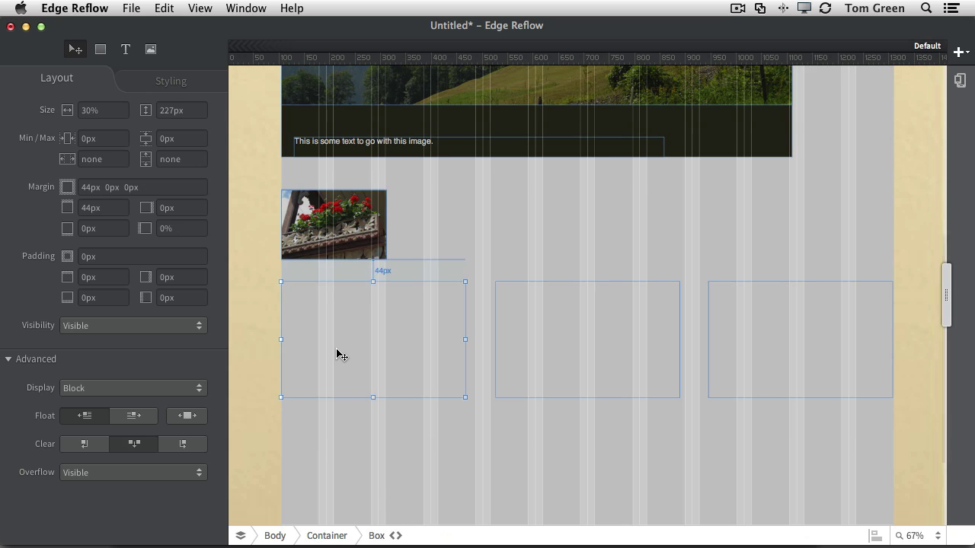
{"action": "left_click", "coordinate": [550, 355], "text": "shift"}
{"action": "left_click", "coordinate": [764, 356], "text": "shift"}
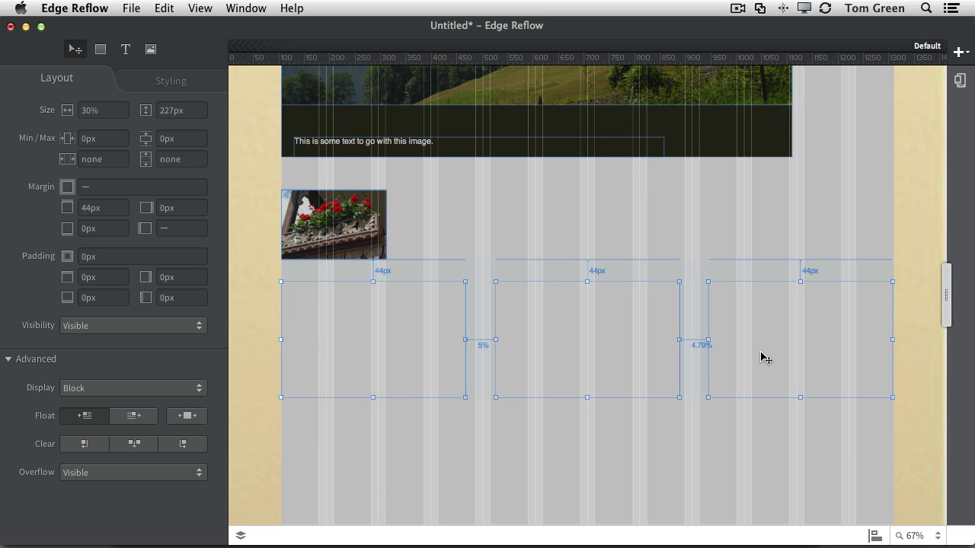